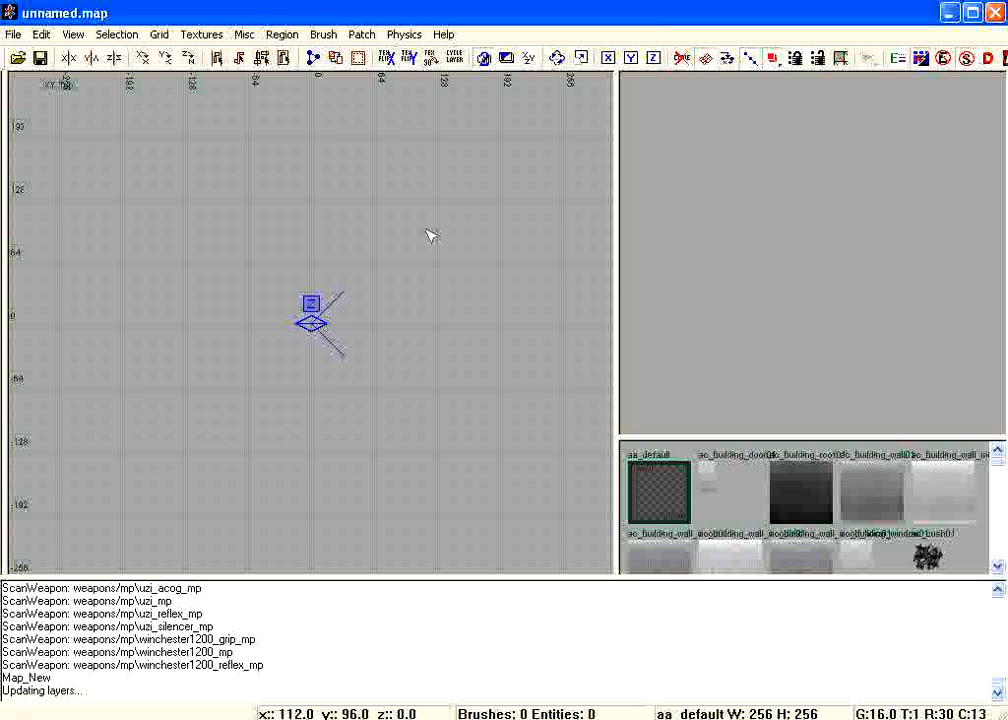
Step: Draw a square 512 by 512 unit brush centred on the grid origin
scroll(107, 118, "down", 1)
mouse_move(110, 126)
left_mouse_down()
mouse_move(430, 493)
mouse_move(566, 521)
mouse_move(512, 518)
left_mouse_up()
mouse_move(398, 520)
right_mouse_down()
mouse_move(396, 484)
mouse_move(395, 503)
right_mouse_up()
scroll(370, 386, "down", 2)
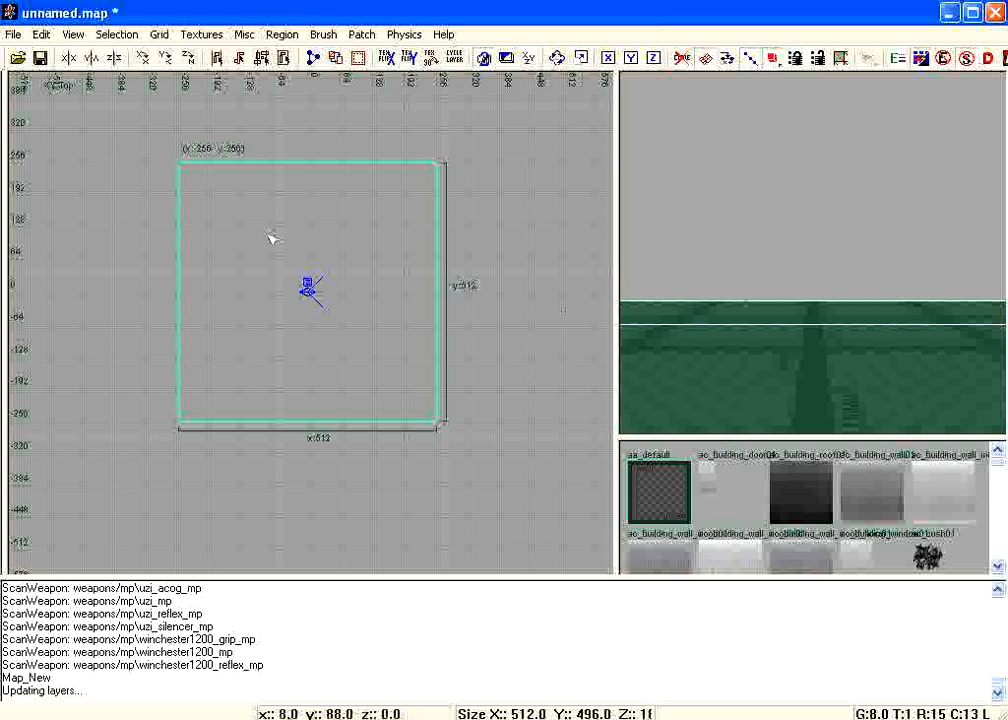
right_click_drag(334, 210, 337, 223)
scroll(337, 185, "up", 3)
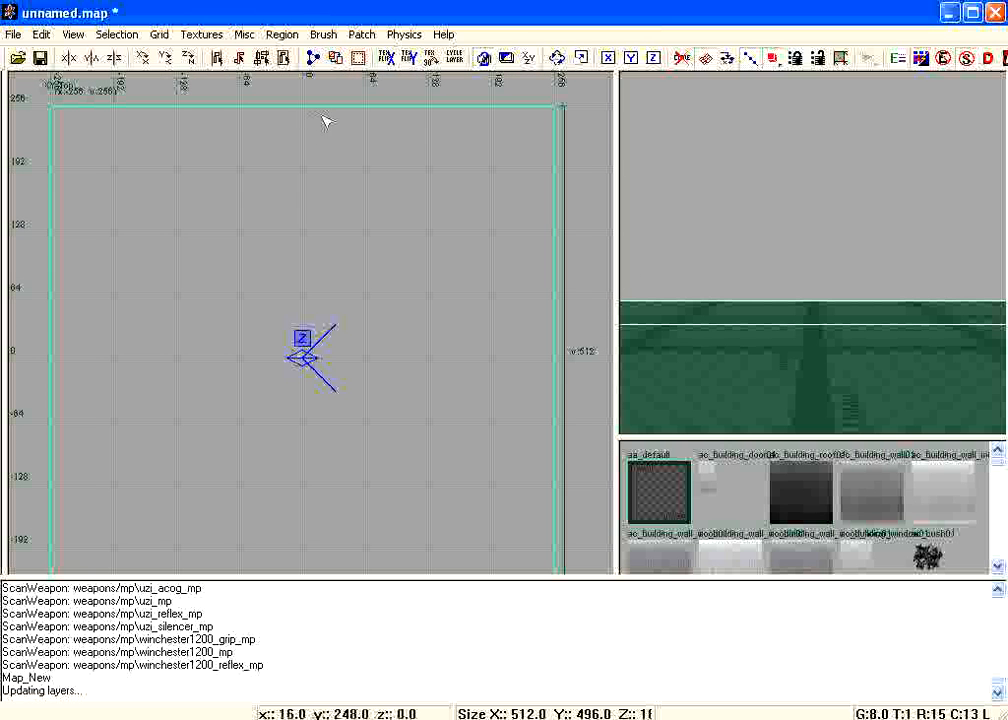
right_click_drag(742, 336, 781, 254)
scroll(777, 256, "down", 5)
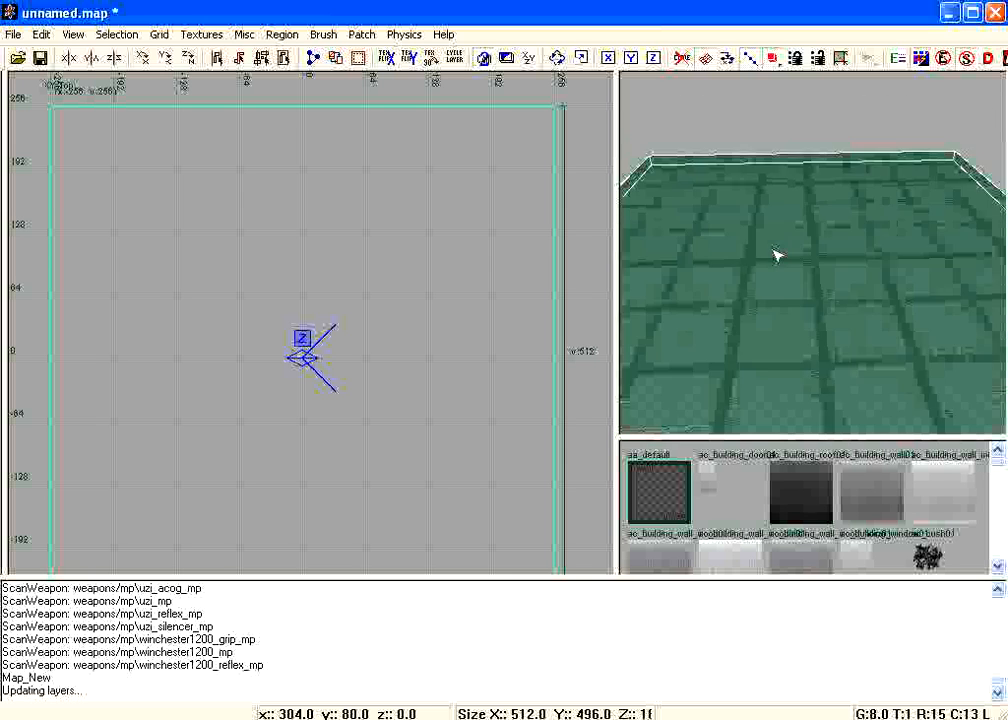
Step: Filter the textures by usage and the Middle East locale, and apply me_asphalt_01 to the brush
left_click(201, 34)
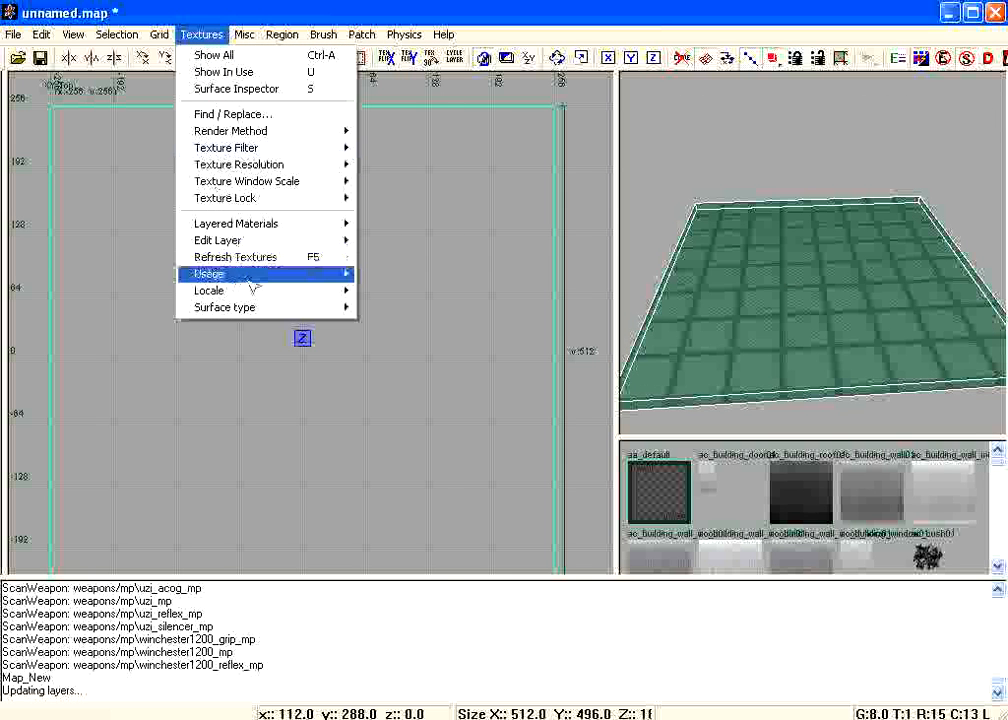
mouse_move(255, 274)
left_click(412, 635)
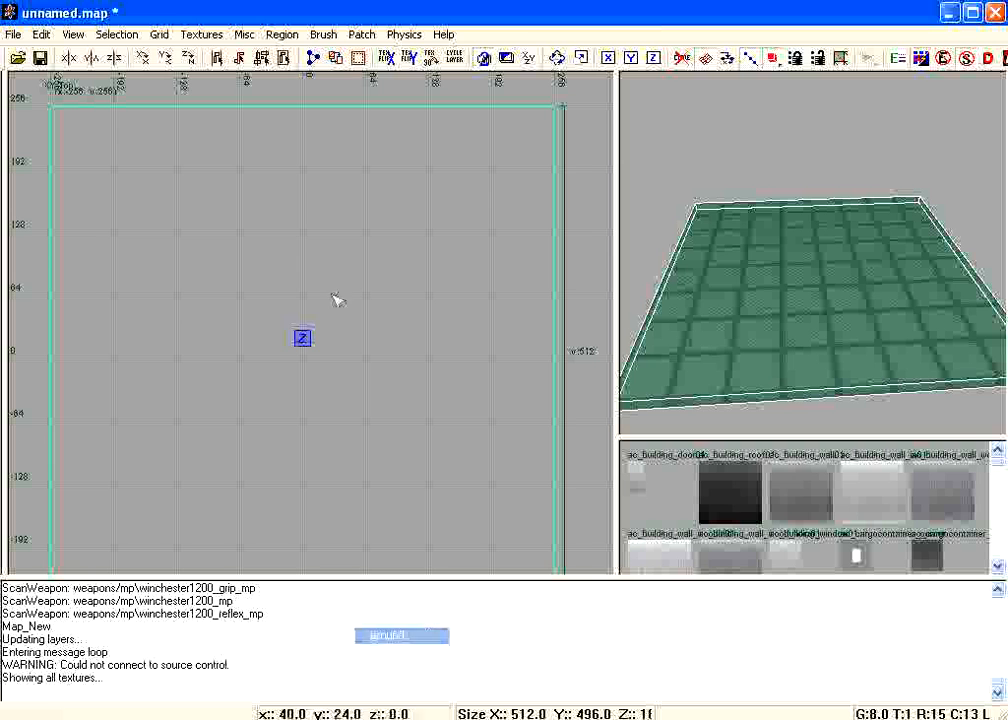
left_click(201, 34)
mouse_move(259, 292)
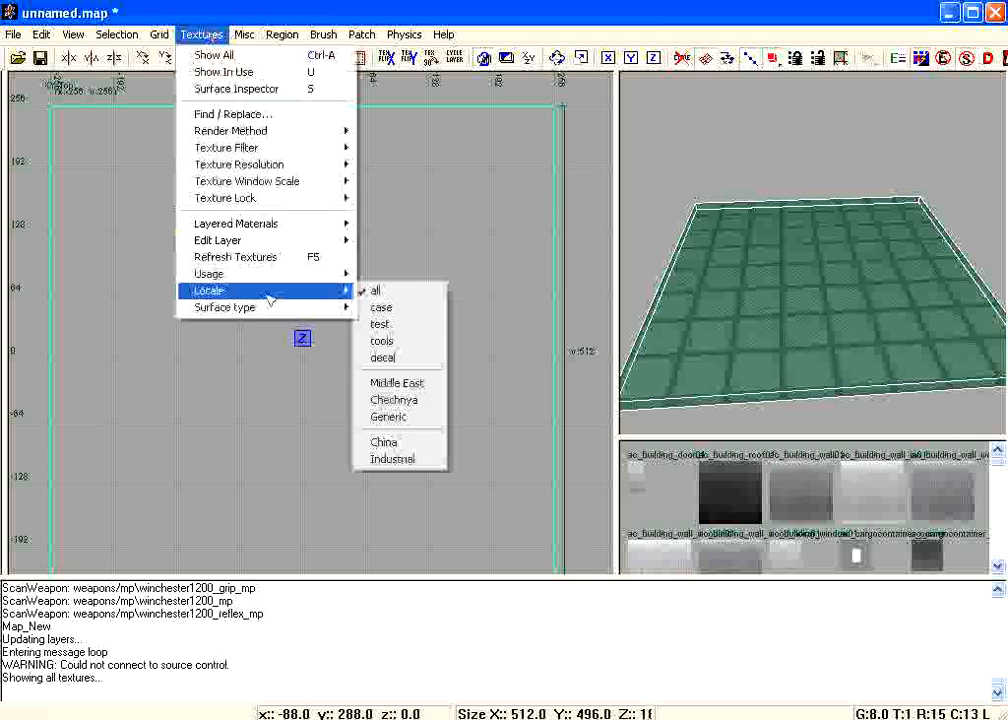
left_click(409, 380)
left_click(212, 37)
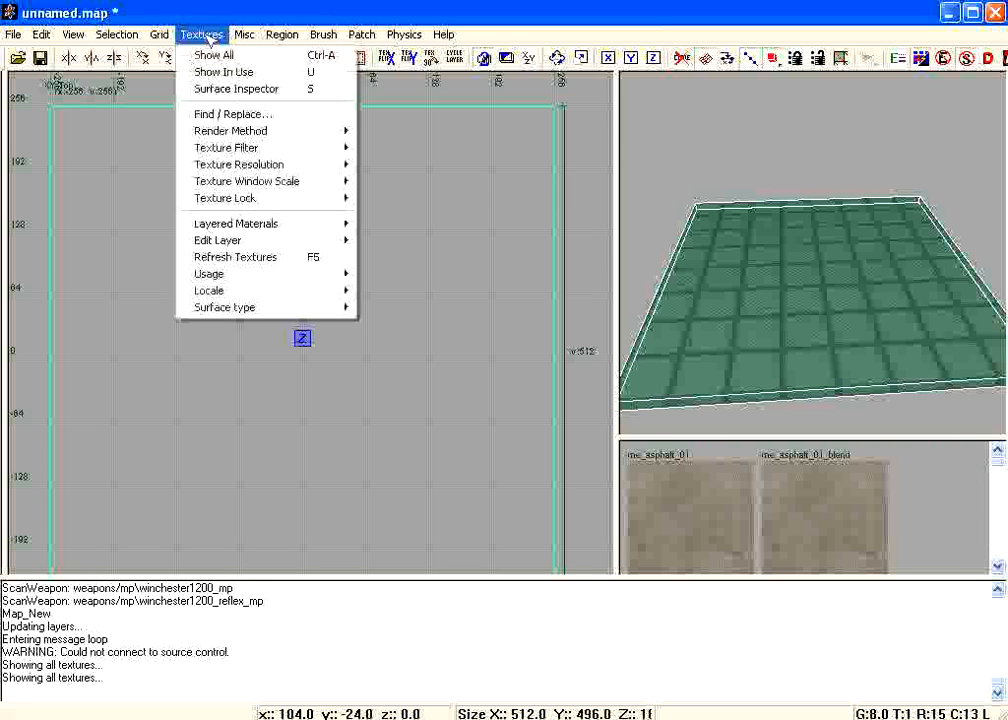
left_click(937, 512)
left_click(740, 513)
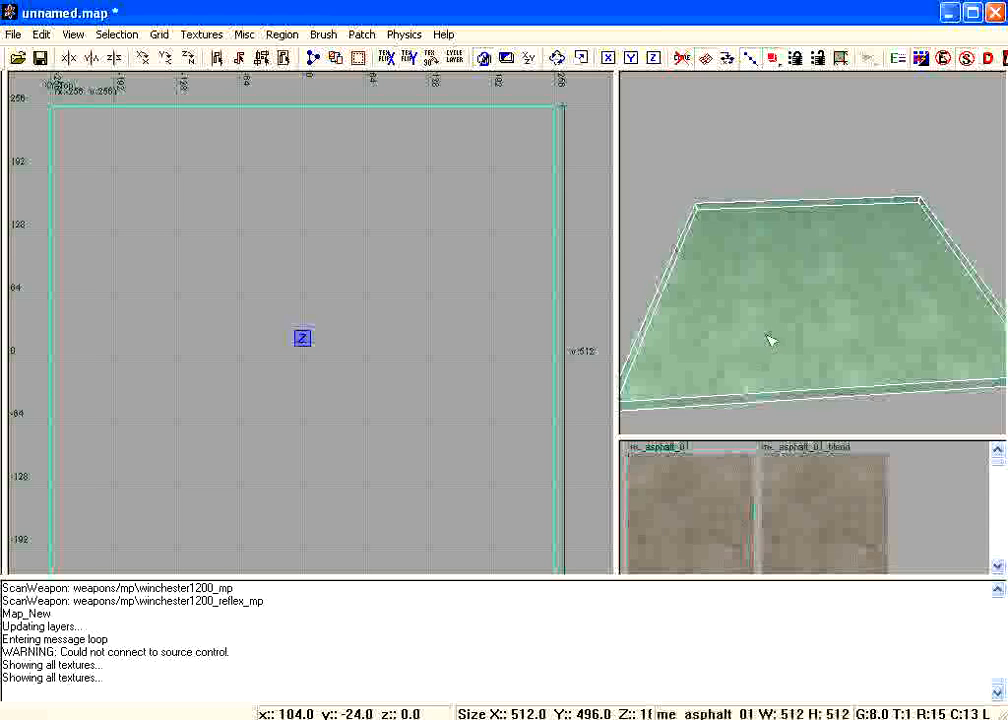
Step: Convert the textured brush into a simple terrain patch with a density of 9 by 9
key("Escape")
scroll(781, 300, "up", 5)
scroll(786, 321, "down", 4)
left_click(790, 298, "shift")
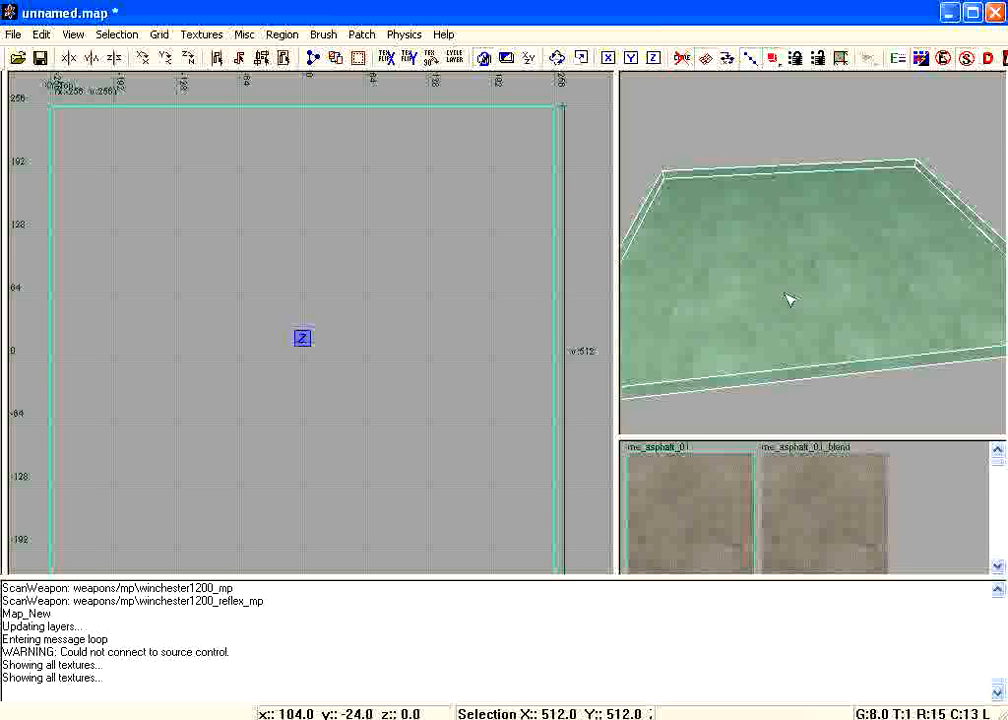
left_click(361, 34)
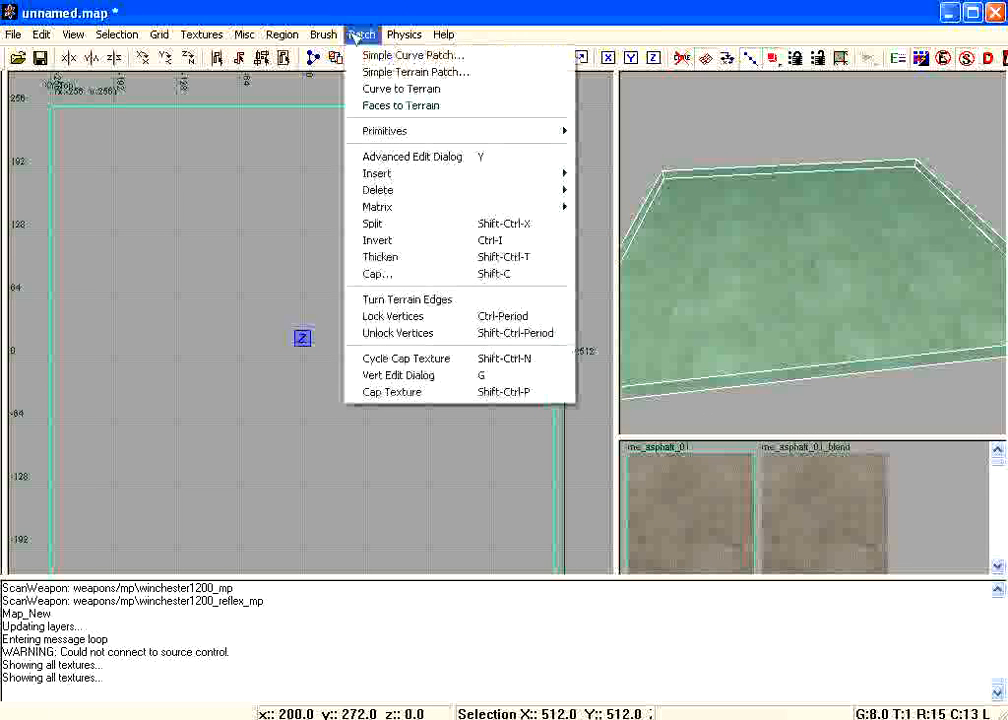
left_click(400, 72)
left_click(503, 360)
left_click(496, 465)
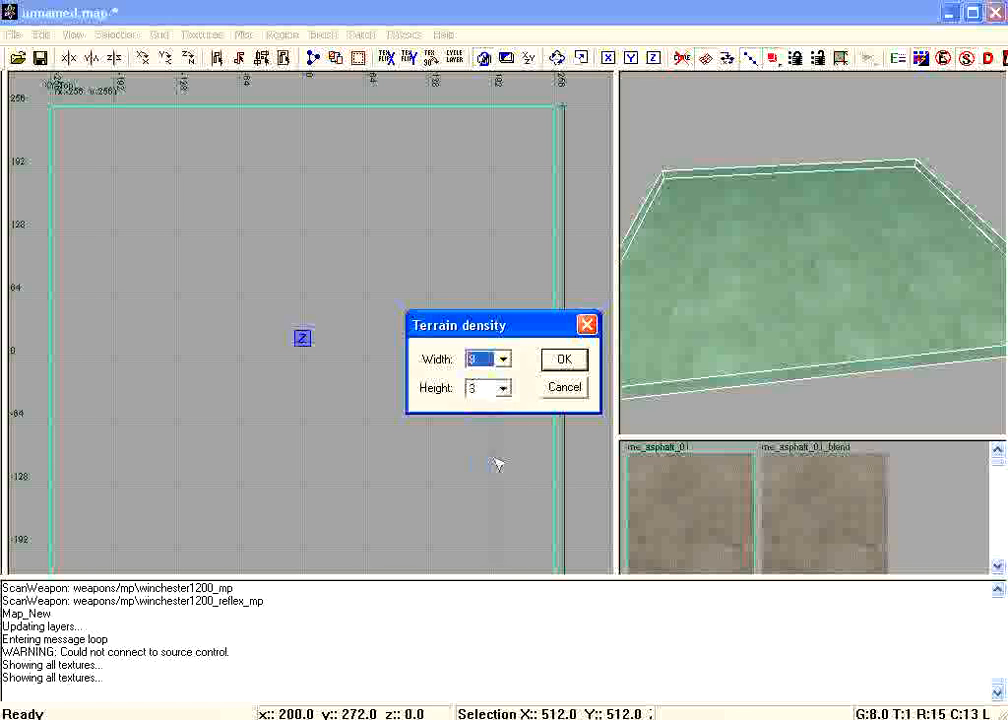
left_click(503, 389)
left_click(488, 497)
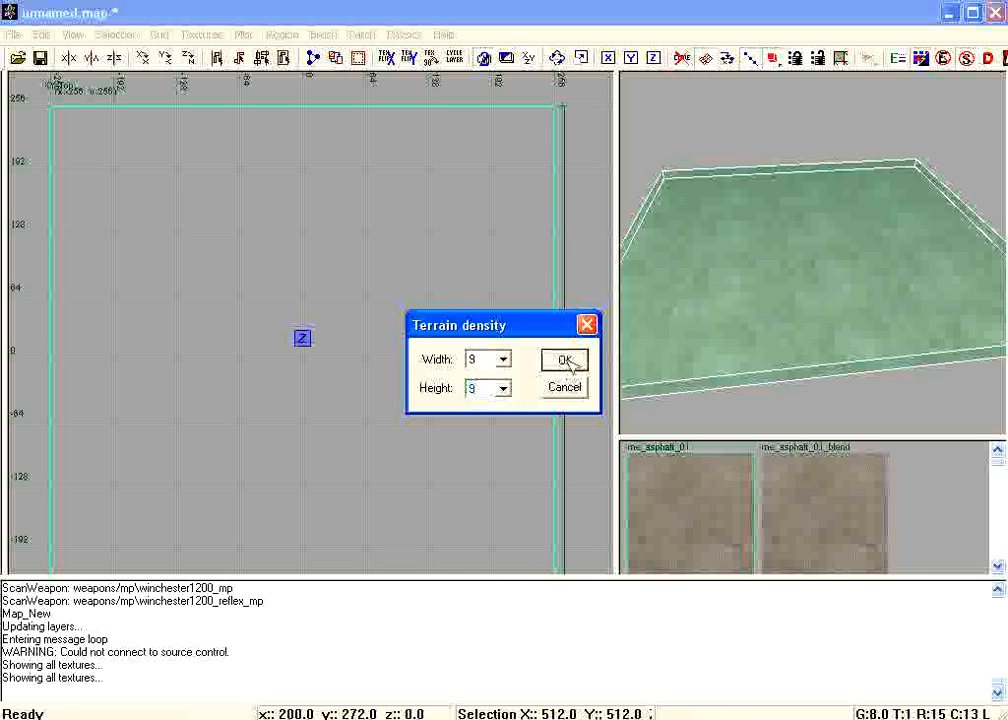
left_click(566, 362)
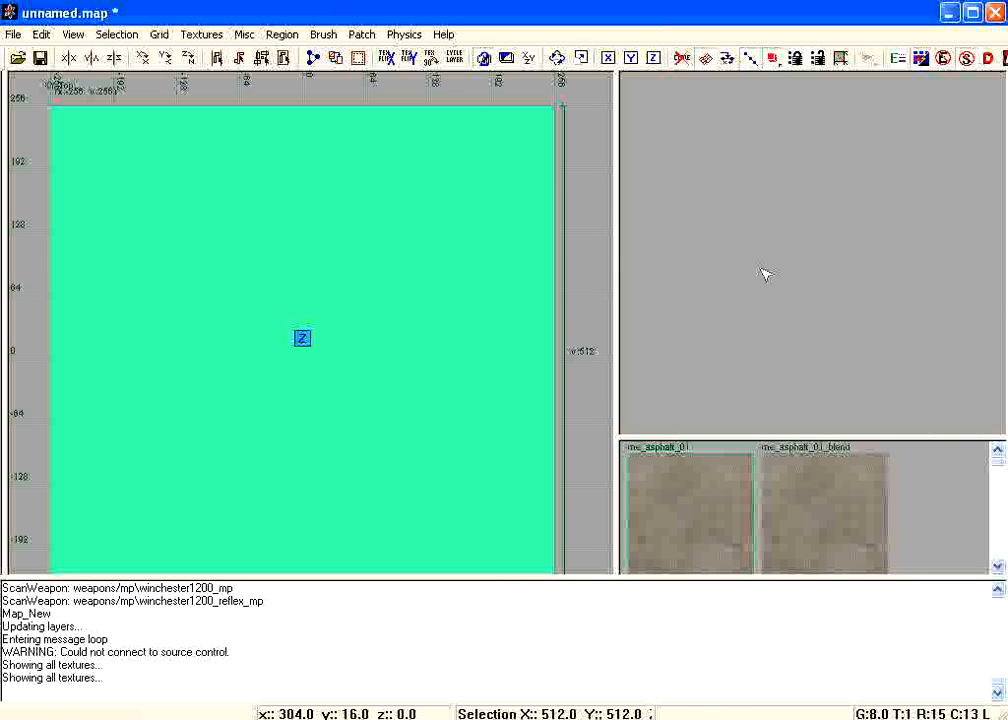
Step: Duplicate the terrain patch and raise the copy straight above the original as a ceiling
scroll(452, 306, "down", 6)
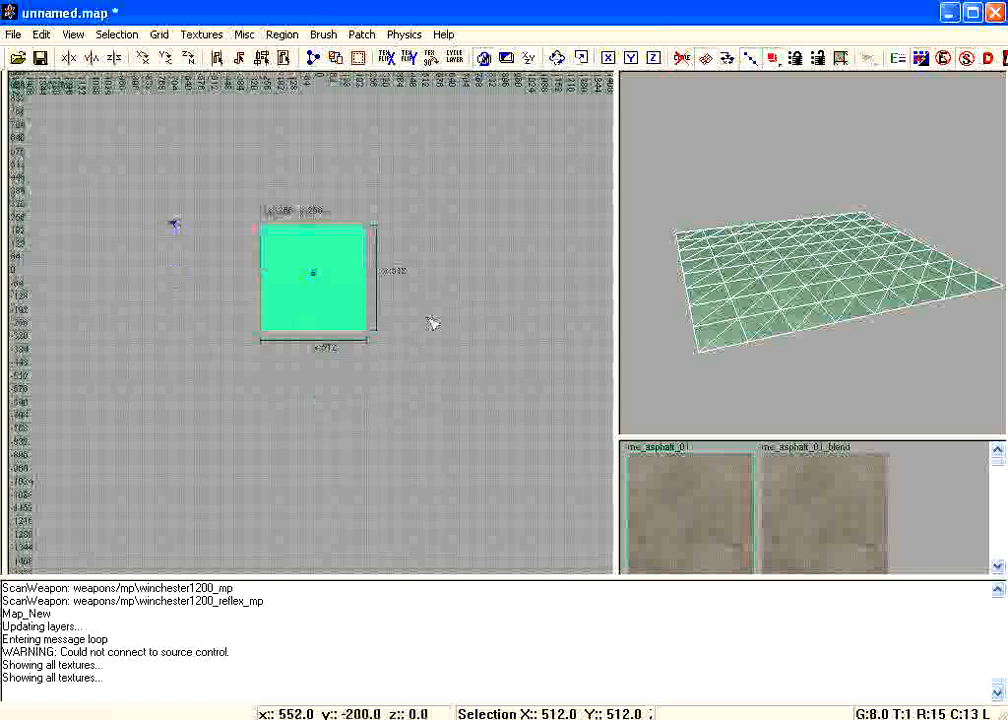
scroll(427, 318, "up", 3)
left_click_drag(287, 262, 286, 262)
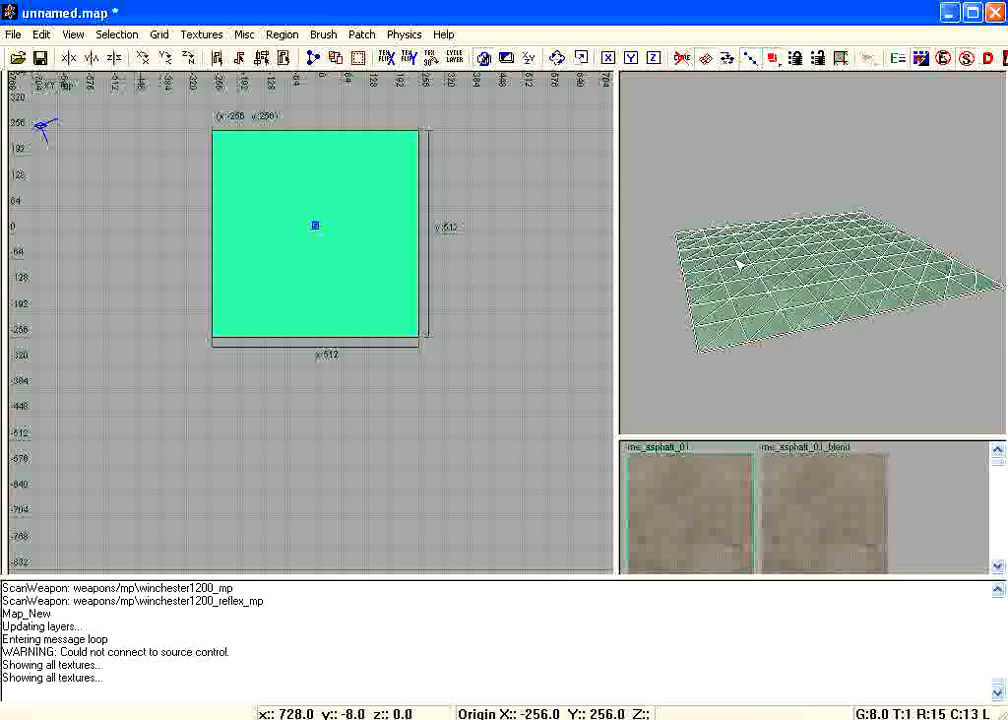
key("Escape")
right_click_drag(827, 267, 827, 268, "ctrl+shift")
left_click_drag(818, 334, 811, 78)
left_click_drag(806, 145, 818, 118)
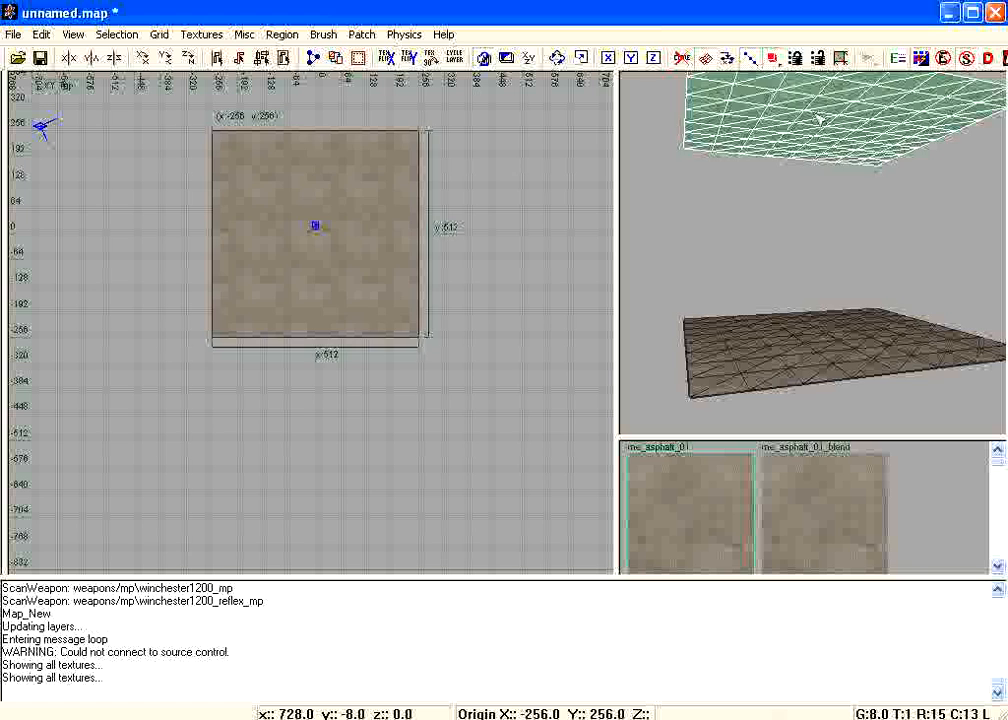
key("Escape")
Step: Duplicate the floor patch, rotate the copy upright about the Y axis, and position it as a side wall along the floor's edge
left_click(808, 325, "shift")
key("space")
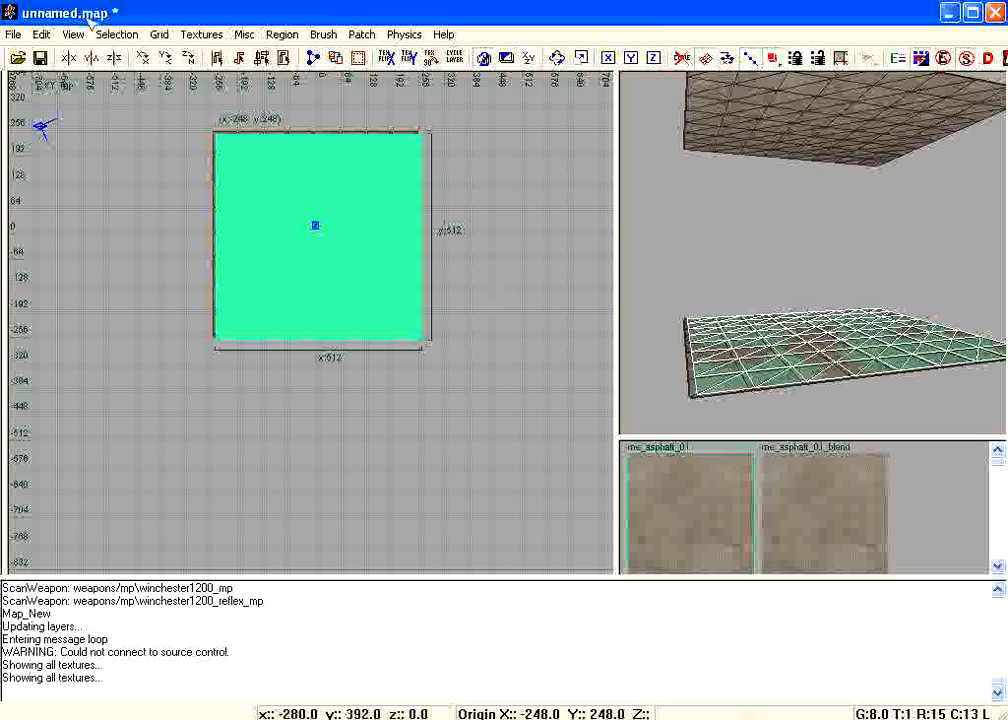
left_click(168, 60)
right_click_drag(765, 305, 741, 215)
left_click_drag(792, 259, 576, 211)
right_click_drag(746, 252, 763, 248)
left_click_drag(860, 305, 832, 228)
right_click_drag(835, 232, 898, 226)
Step: Move the ceiling patch vertically so it meets the top edge of the side wall
left_click(891, 216, "shift")
left_click_drag(891, 216, 884, 113)
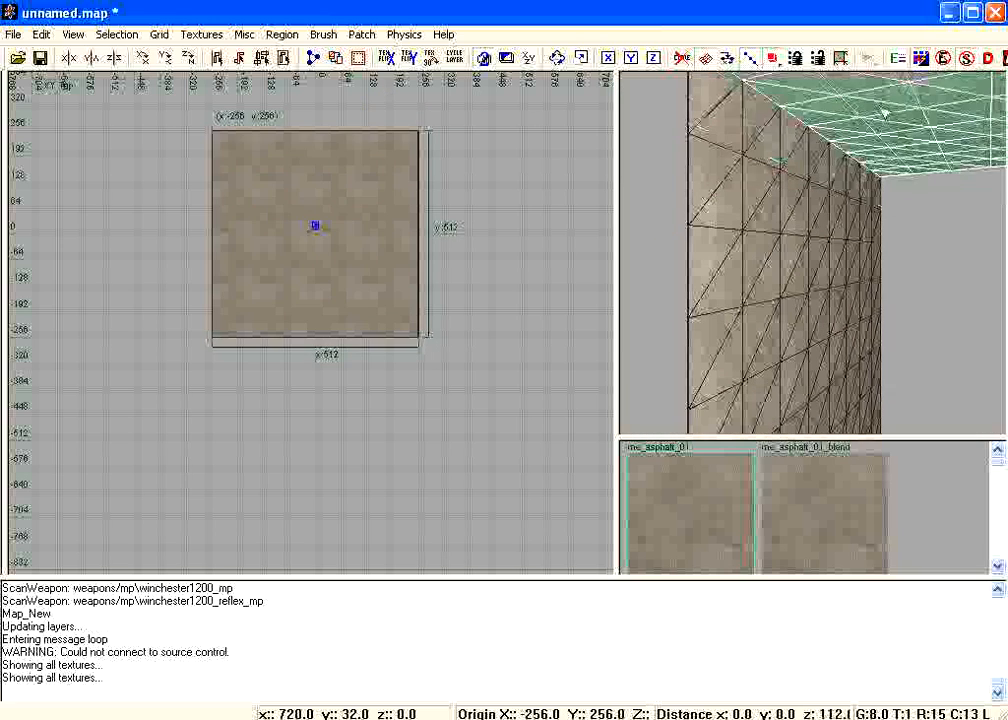
key("Escape")
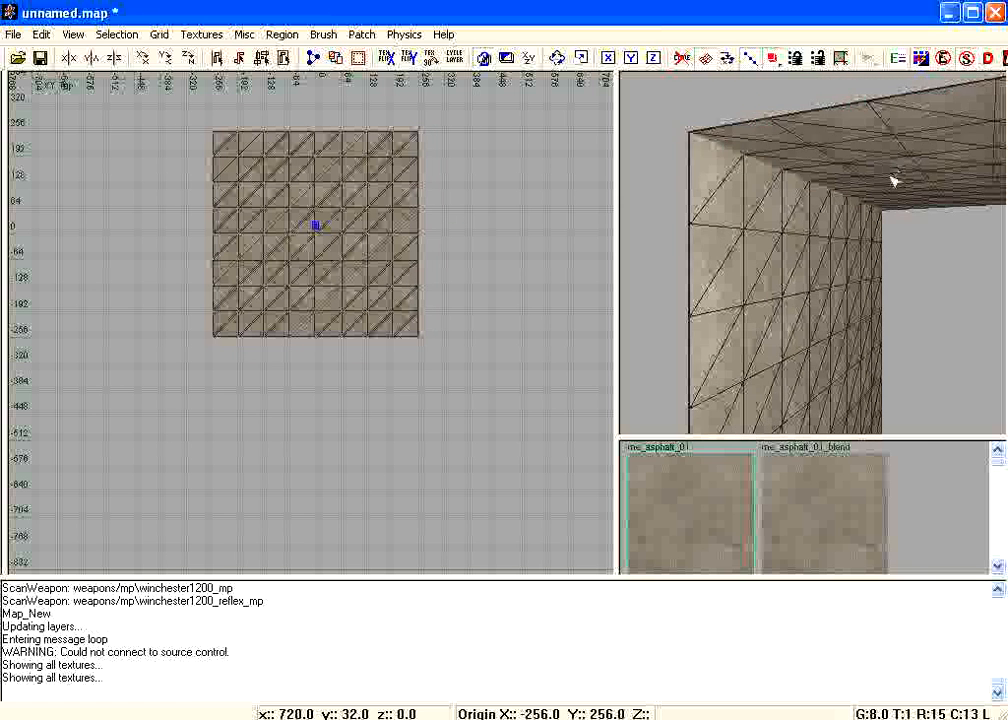
Step: Duplicate the side wall and move the copy to the opposite edge of the floor to enclose the tunnel
left_click(820, 312, "shift")
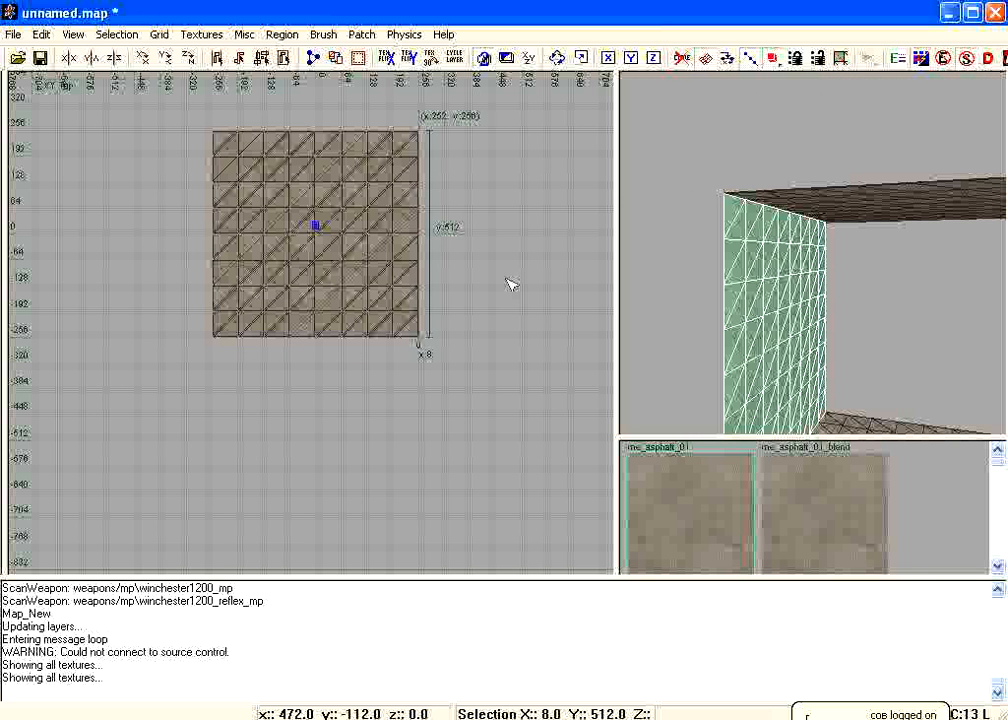
key("space")
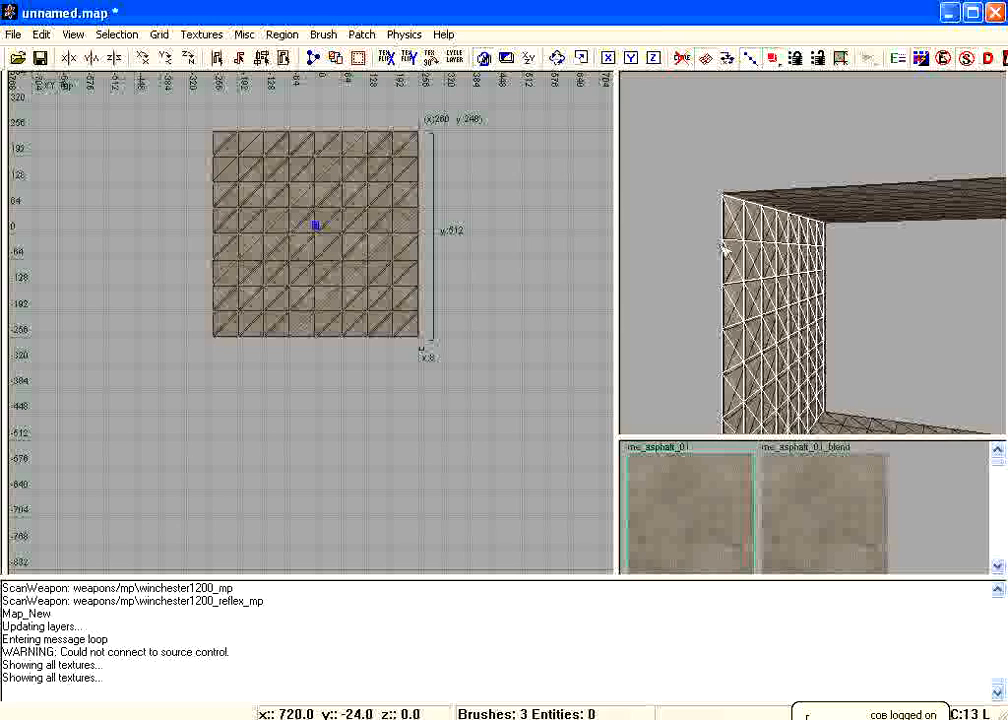
right_click_drag(764, 308, 761, 305)
left_click_drag(724, 302, 1004, 296)
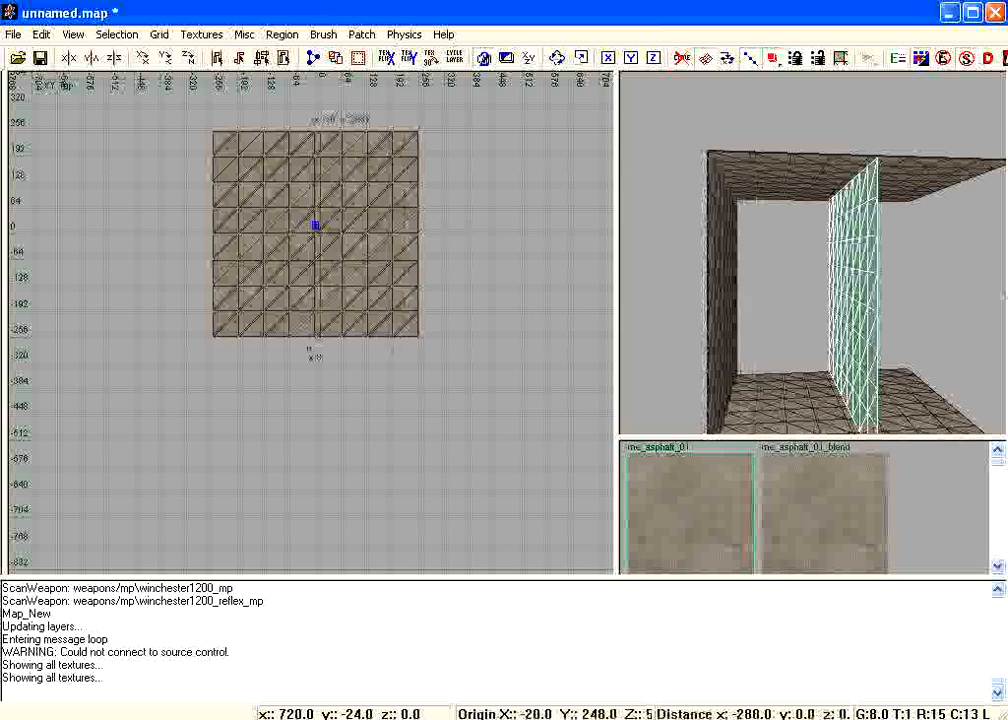
left_click_drag(835, 289, 1005, 287)
left_click_drag(938, 284, 994, 281)
right_click_drag(835, 268, 842, 265)
left_click_drag(888, 283, 900, 284)
right_click_drag(896, 282, 854, 317)
key("Escape")
left_click(855, 261, "shift")
key("Escape")
Step: Edit the floor patch's vertices to form uneven bumps and a tall pointed spike
left_click(837, 405, "shift")
key("v")
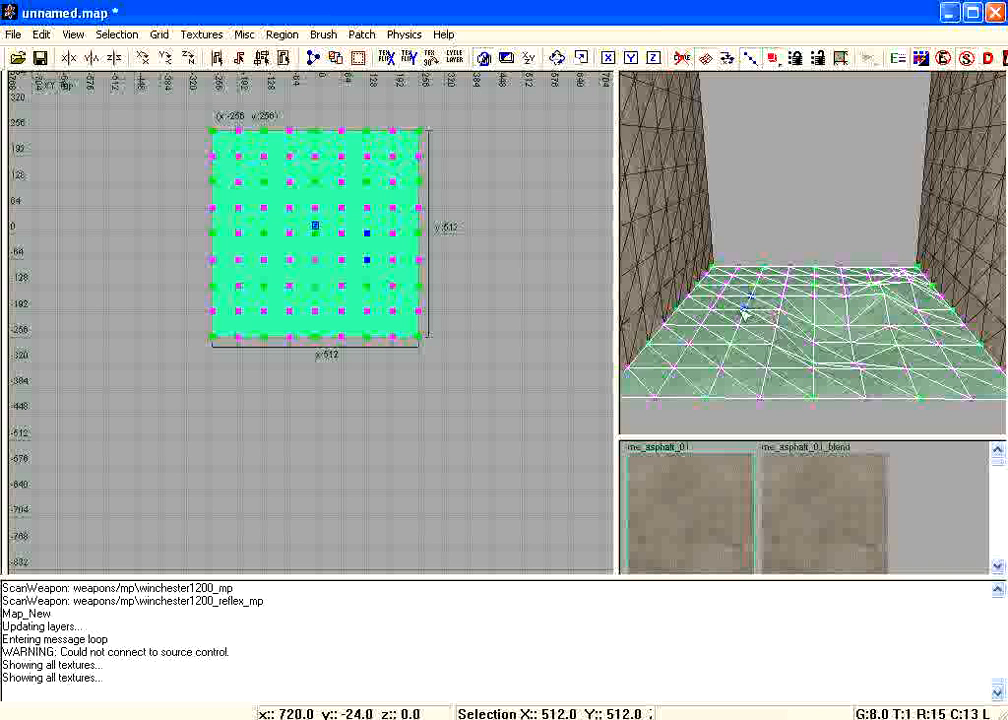
left_click_drag(757, 148, 760, 56)
left_click_drag(744, 172, 744, 165)
right_click_drag(783, 284, 795, 285)
key("Escape")
Step: Raise a block of four vertices near one corner of the floor patch
right_click_drag(795, 339, 834, 368)
left_click(812, 334, "shift")
key("v")
left_click_drag(834, 368, 740, 401)
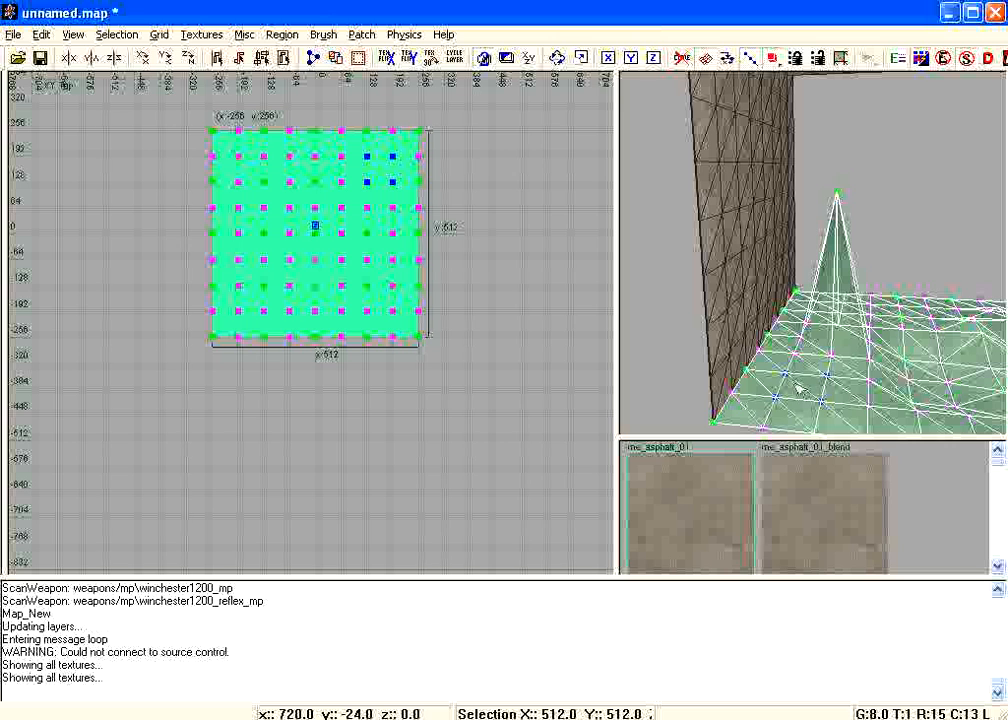
left_click_drag(792, 377, 792, 352, "alt")
right_click_drag(792, 349, 803, 257)
key("v")
key("Escape")
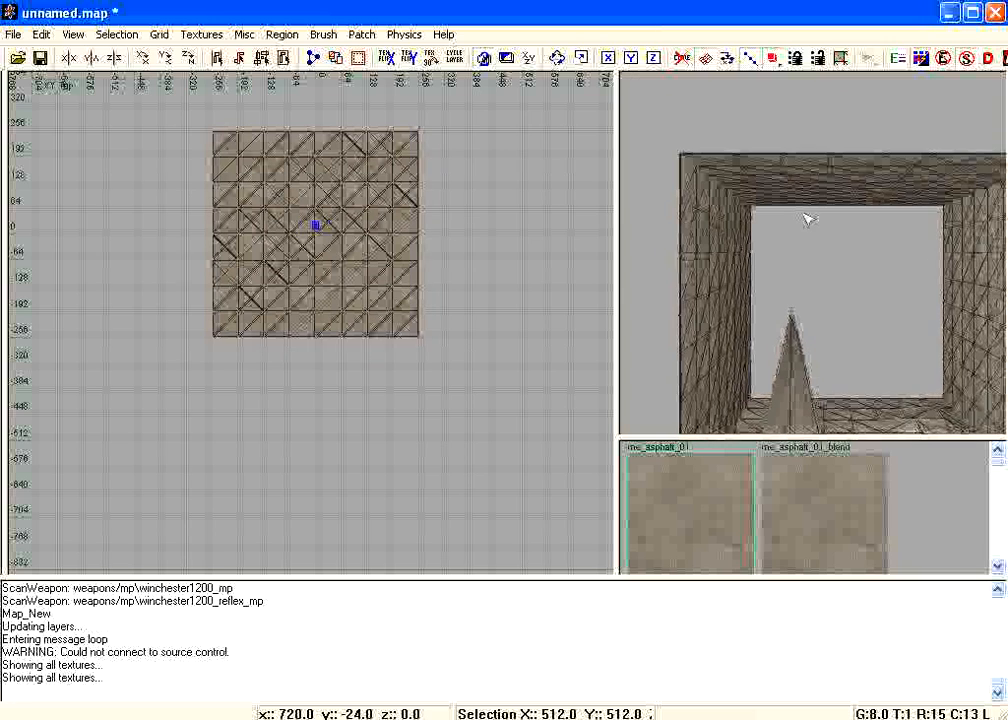
Step: Pull the ceiling patch vertex directly above the floor spike down to meet the spike's tip
left_click(805, 202, "shift")
scroll(247, 353, "up", 5)
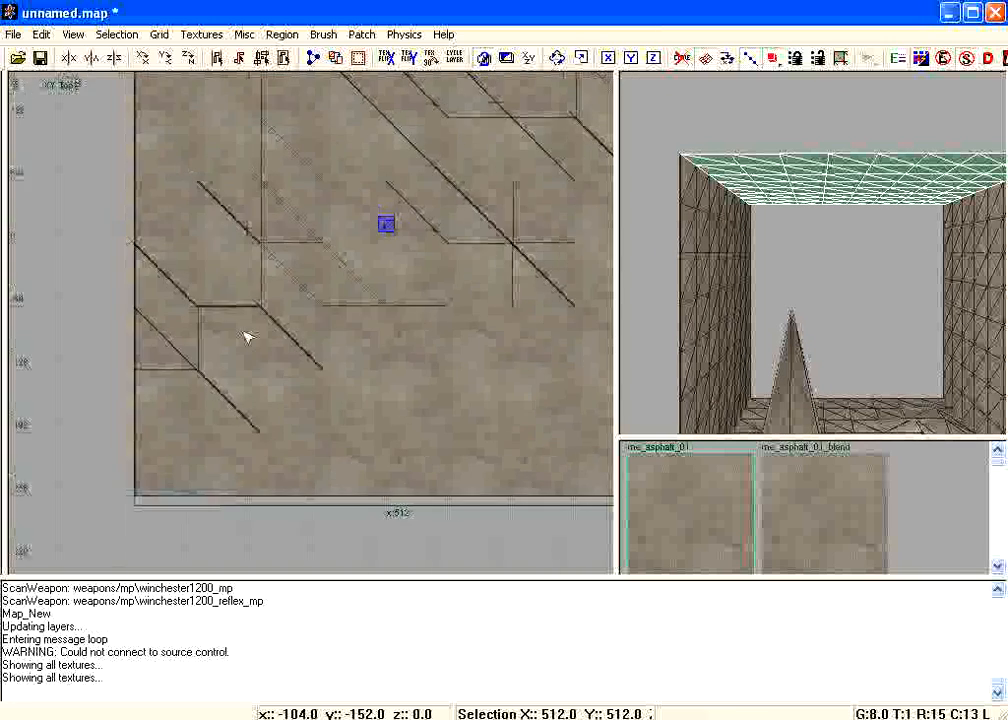
key("Escape")
left_click(805, 385, "shift")
key("v")
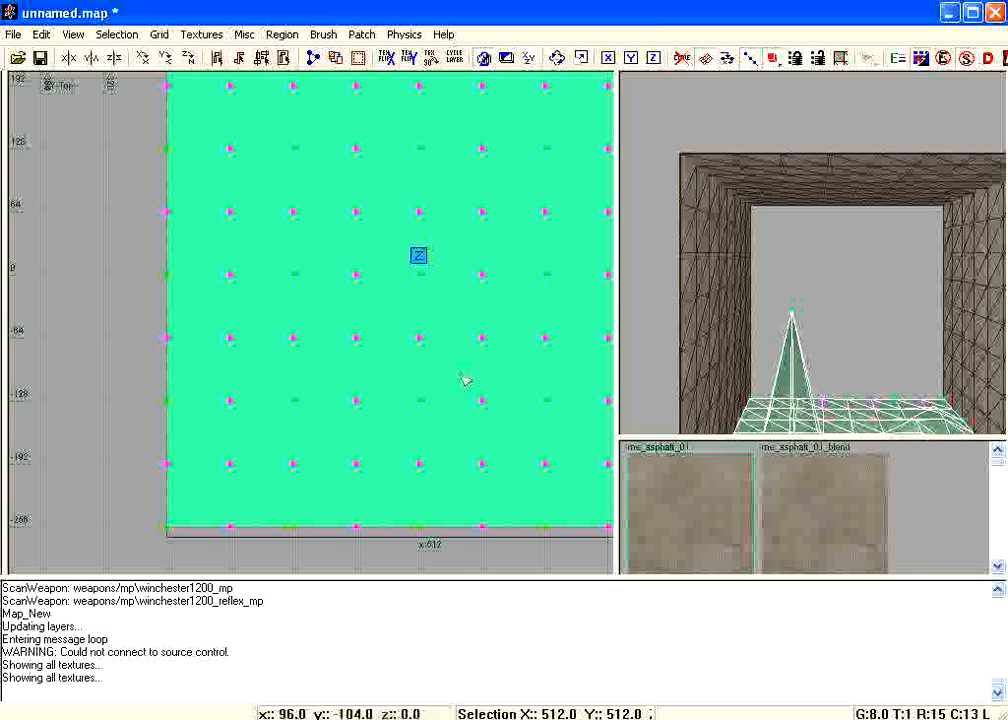
right_click_drag(538, 354, 359, 437)
key("v")
left_click(821, 191, "shift")
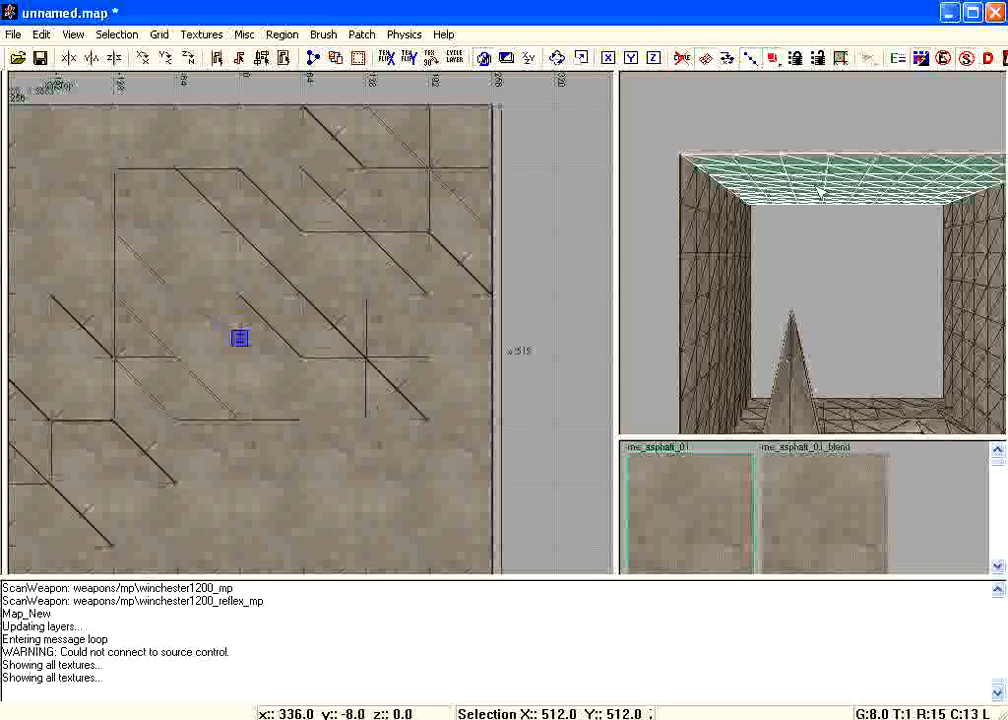
key("v")
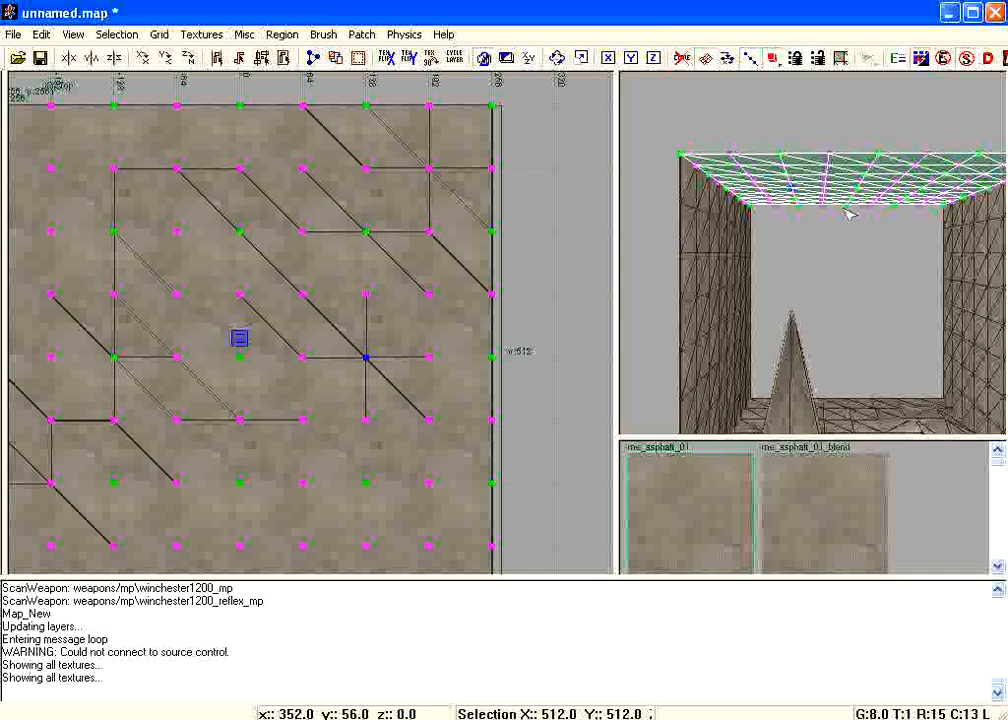
left_click_drag(800, 246, 800, 420)
key("Right")
Step: Displace several groups of interior vertices on the ceiling patch to make its surface uneven
right_click_drag(367, 326, 180, 151)
left_click_drag(146, 140, 310, 310)
left_click_drag(753, 177, 755, 212)
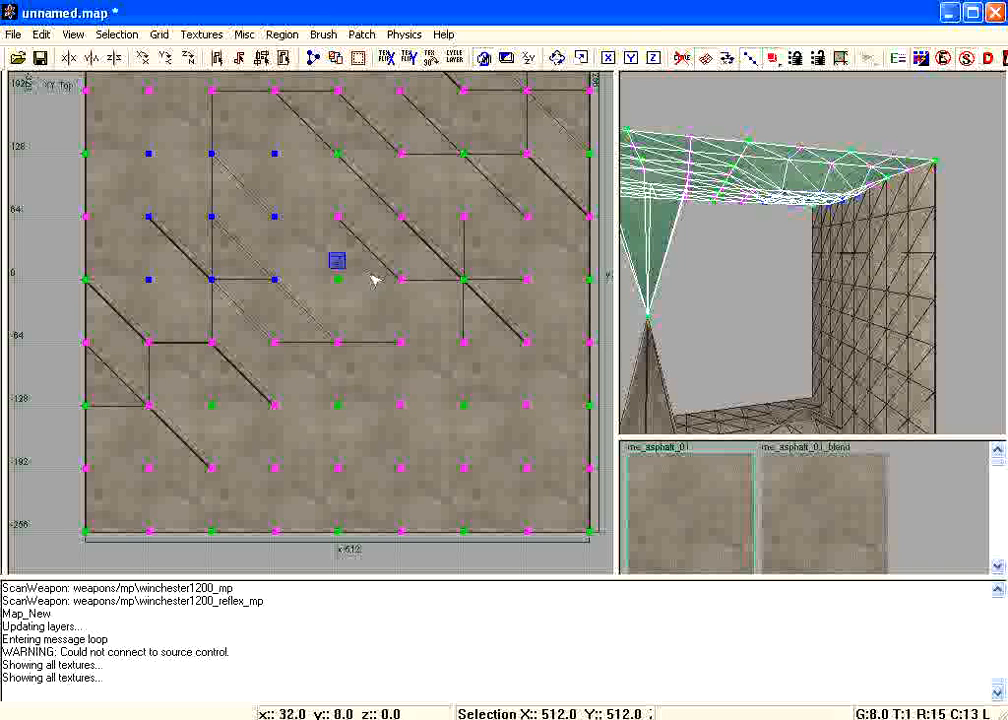
left_click_drag(205, 343, 390, 467)
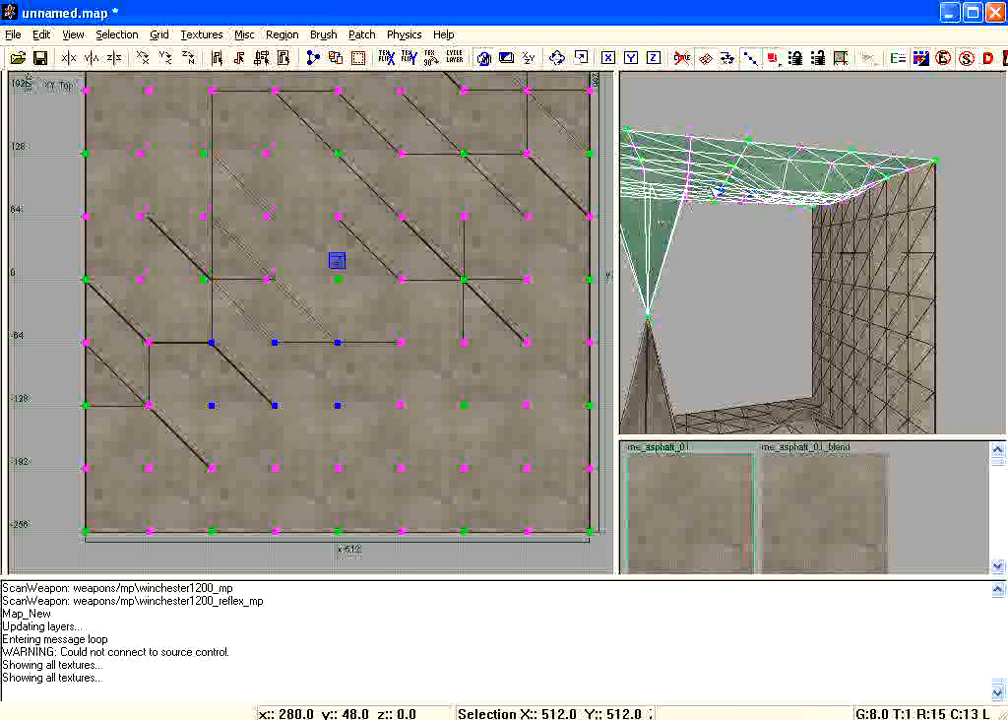
left_click_drag(475, 445, 416, 481)
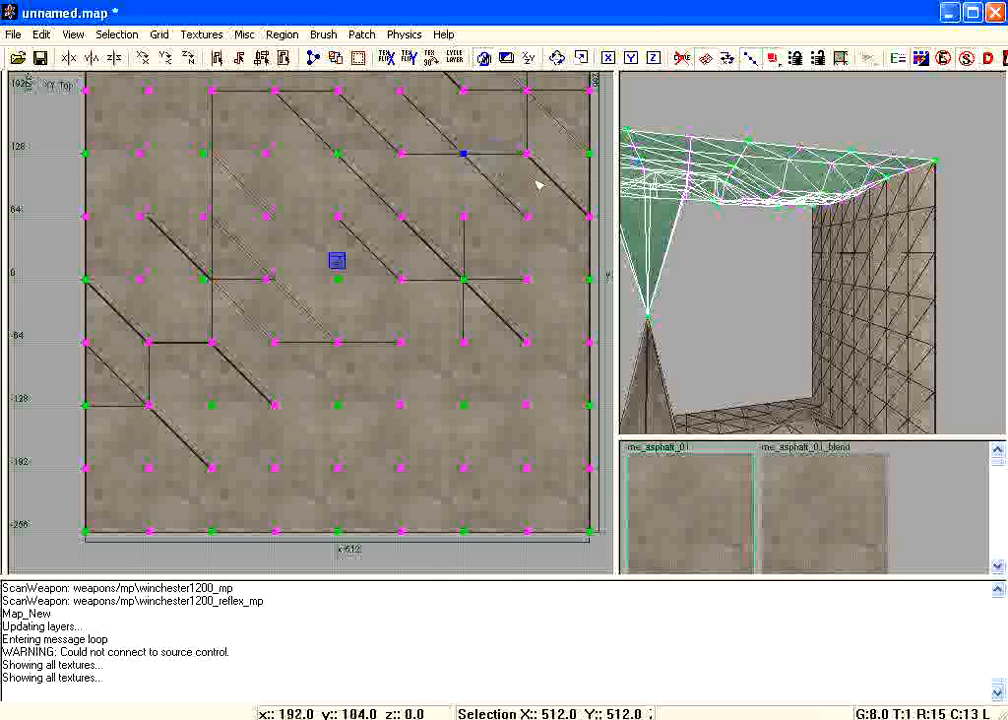
right_click_drag(660, 315, 770, 279)
key("Escape")
Step: Push a group of middle vertices on the side wall at the positive X edge about 40 units outward
left_click(763, 281, "shift")
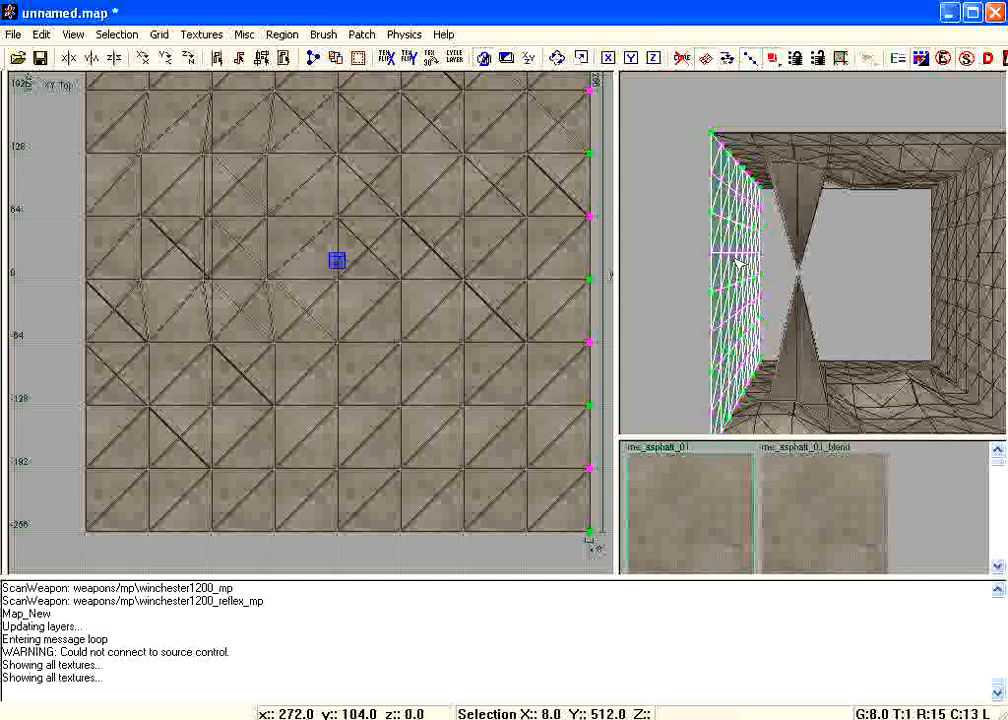
right_click_drag(481, 345, 340, 321)
left_click_drag(412, 303, 443, 304)
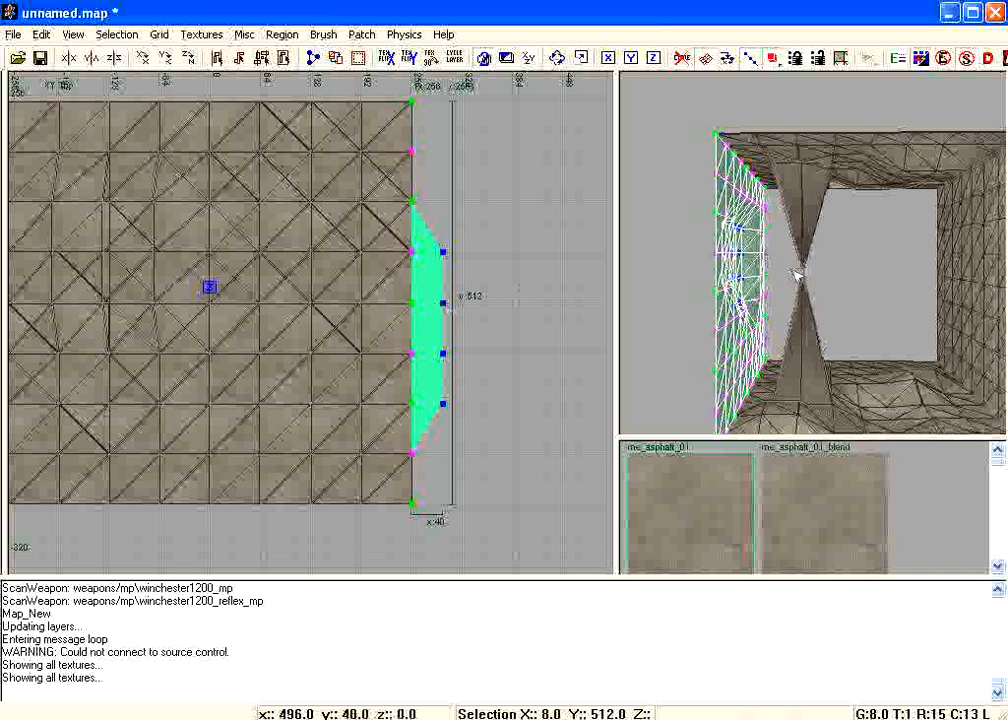
right_click_drag(799, 275, 799, 176)
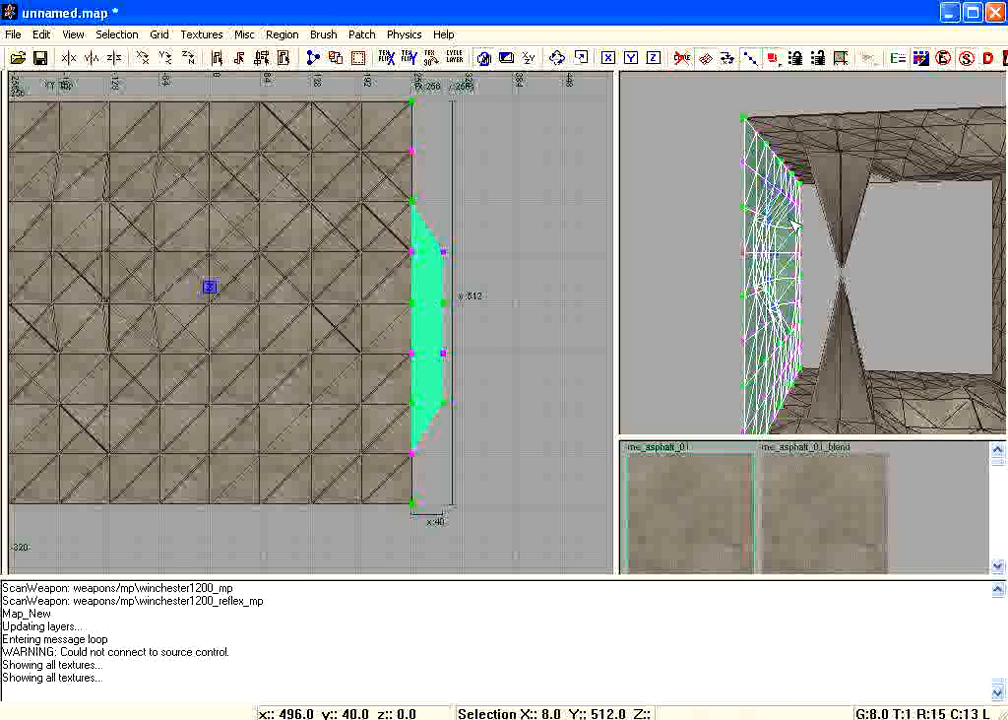
Step: Pull two groups of vertices on the positive X side wall inward, one about 40 units and the other 24 units
left_click_drag(424, 204, 434, 216)
right_click_drag(800, 250, 814, 250)
left_click_drag(424, 252, 380, 252)
key("Up")
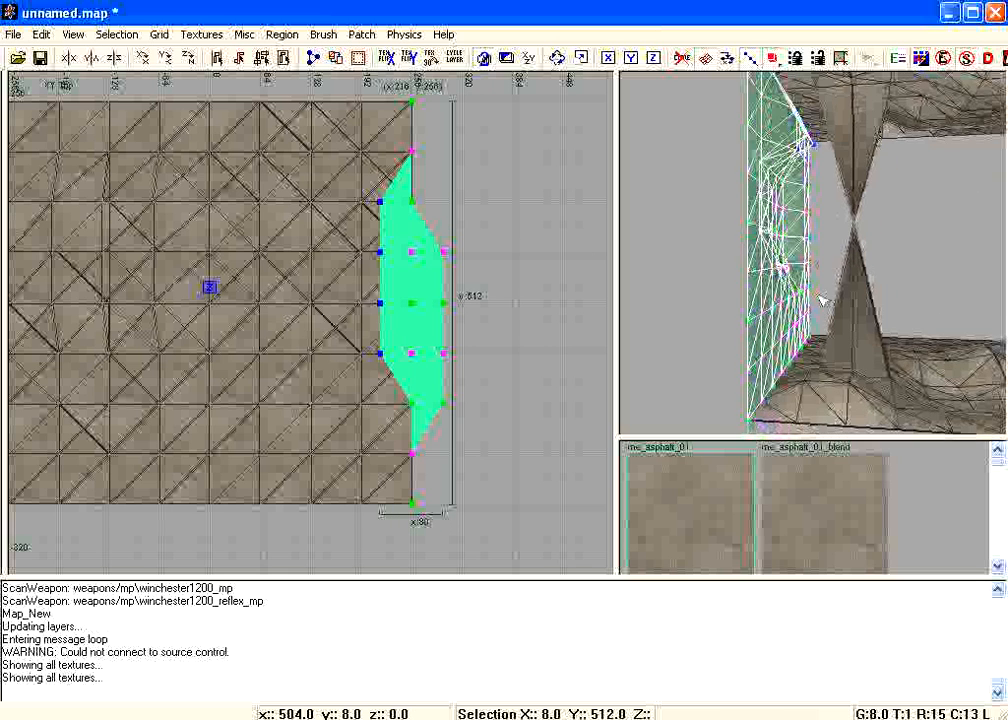
left_click_drag(428, 338, 400, 337)
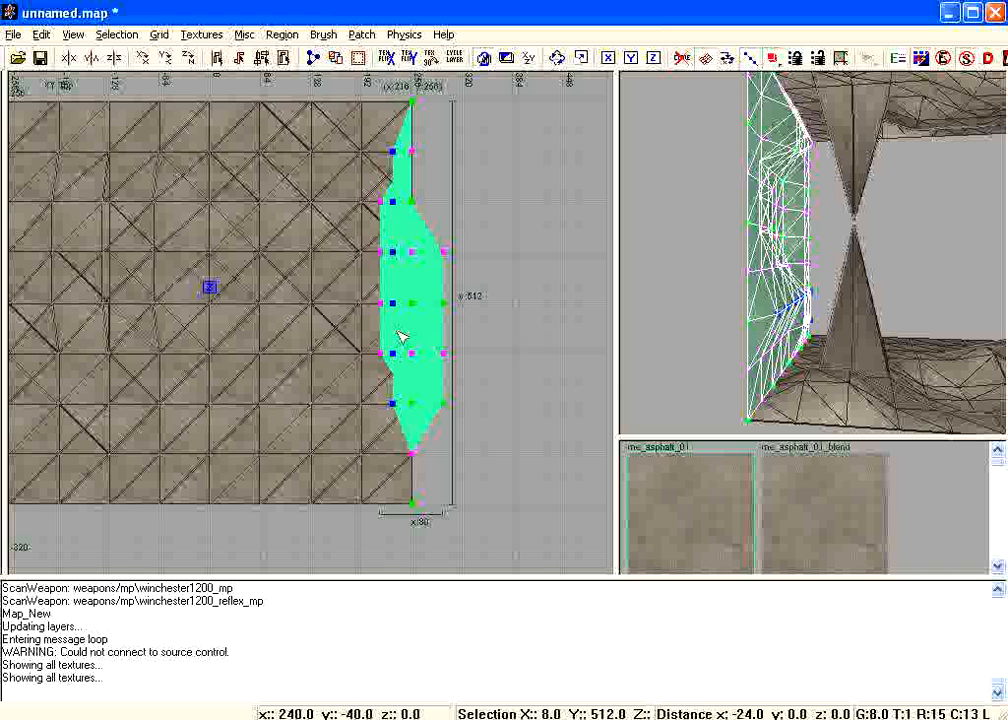
key("Escape")
Step: Displace several groups of vertices on the negative X side wall to form bulges and hollows
key("Left")
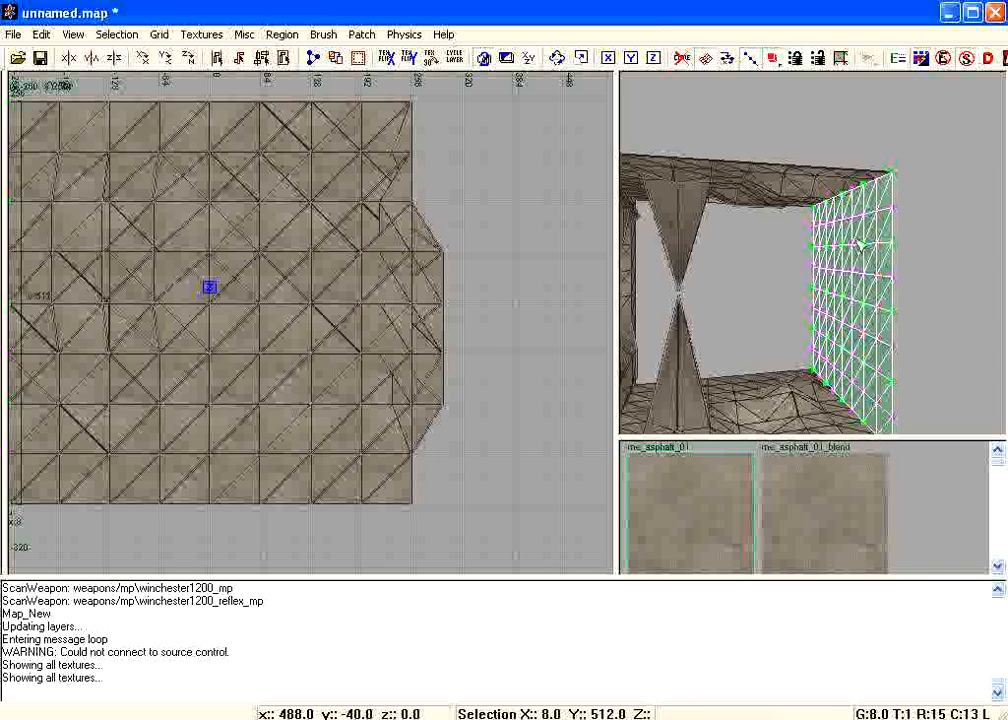
mouse_move(866, 293)
left_mouse_down()
mouse_move(816, 316)
mouse_move(880, 266)
mouse_move(863, 285)
left_mouse_up()
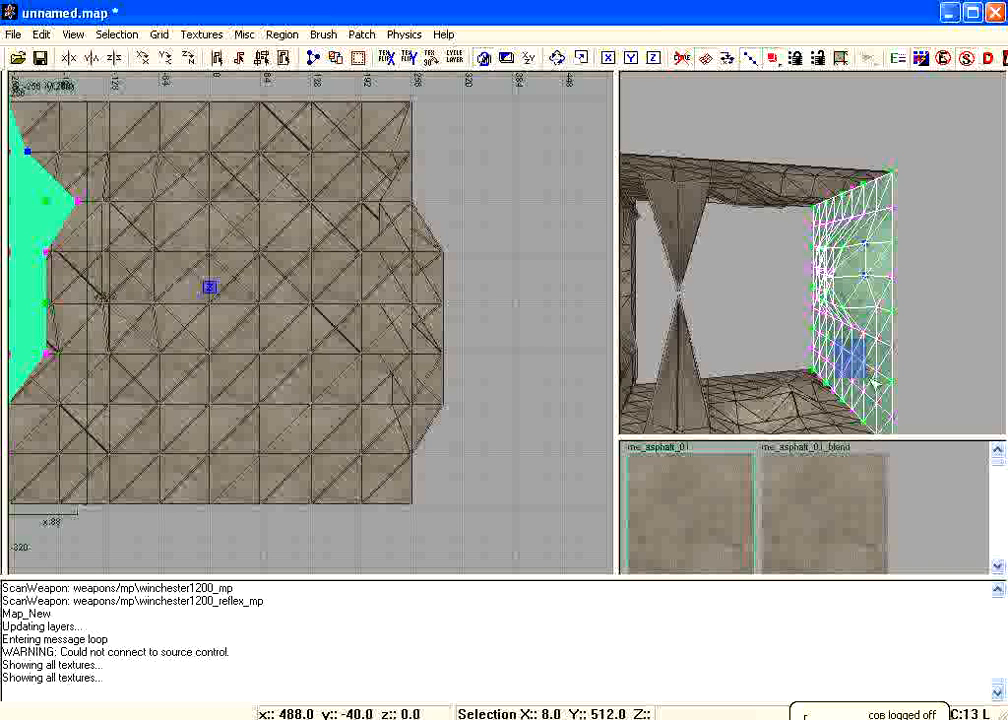
left_click_drag(902, 365, 836, 345)
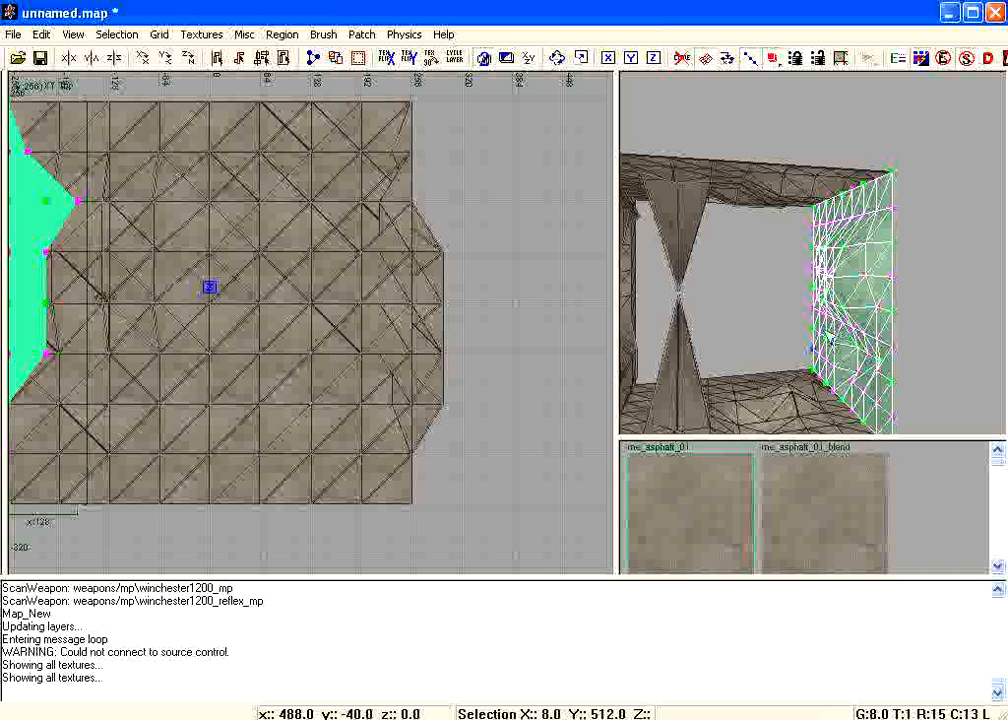
right_click_drag(848, 346, 866, 161)
left_click_drag(861, 156, 836, 206)
right_click_drag(836, 206, 887, 265)
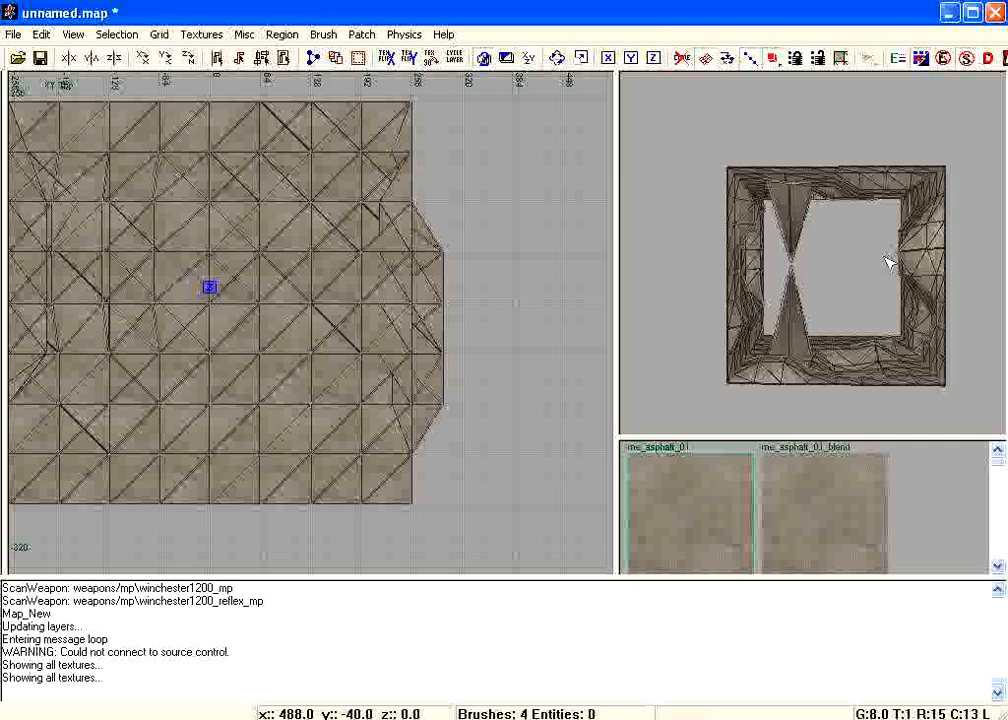
Step: Edit the positive X side wall and ceiling patches together, pulling vertices along their shared edge down and inward
right_click_drag(887, 261, 880, 262)
left_click(716, 206, "shift")
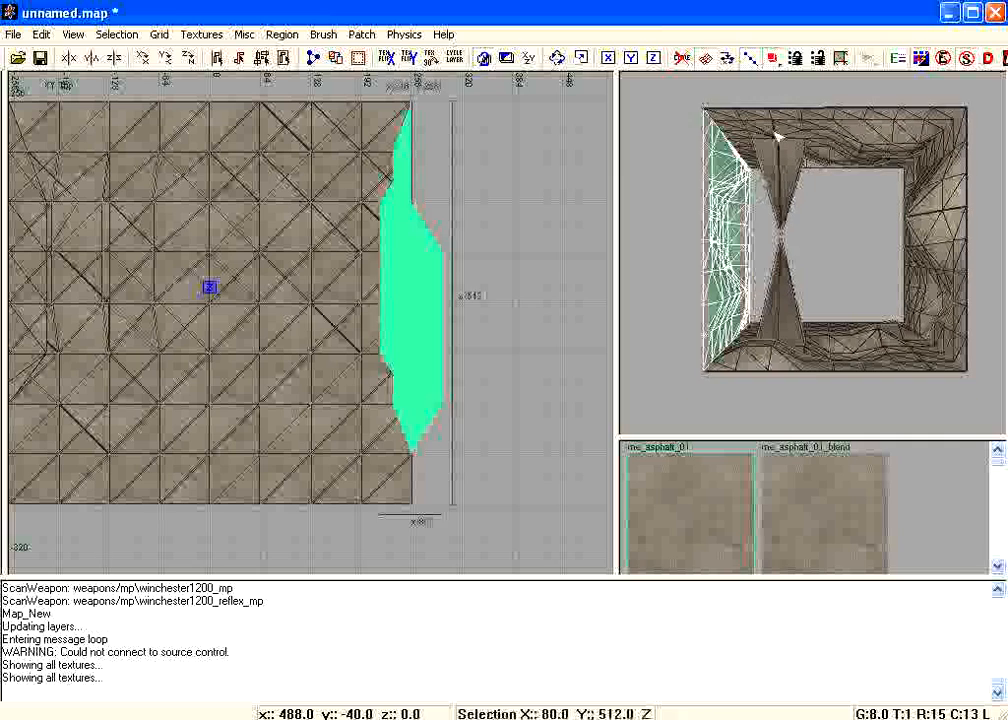
left_click(777, 136, "shift")
mouse_move(781, 265)
right_mouse_down()
mouse_move(781, 281)
mouse_move(808, 223)
mouse_move(758, 189)
mouse_move(733, 136)
right_mouse_up()
key("v")
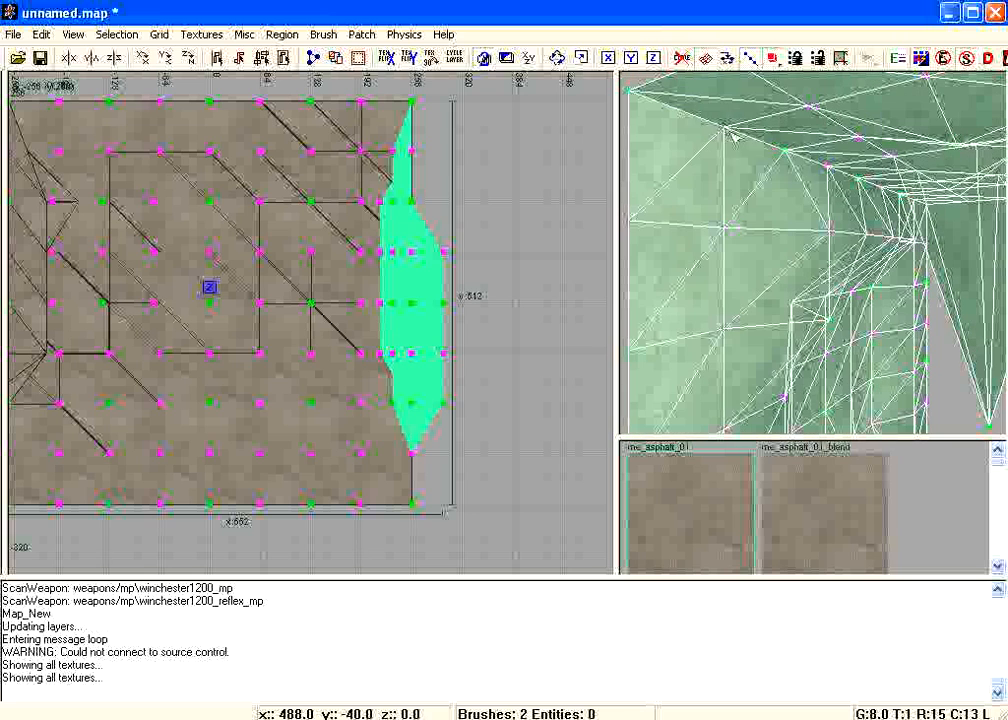
left_click_drag(842, 188, 840, 188)
left_click_drag(840, 188, 828, 190)
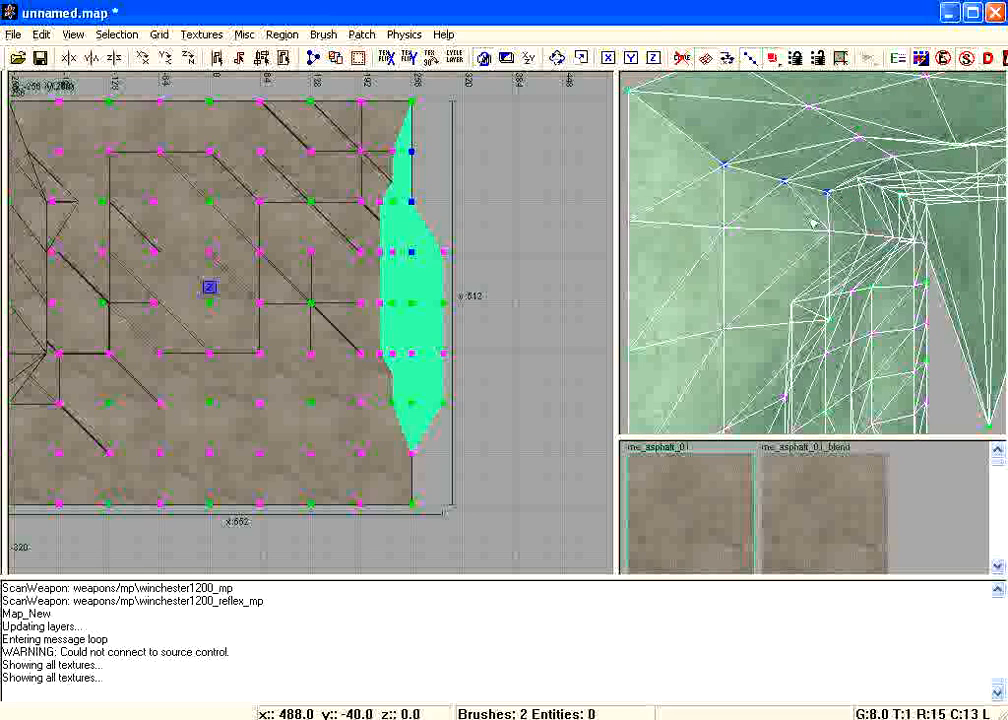
left_click_drag(400, 250, 380, 258)
right_click_drag(792, 258, 857, 207)
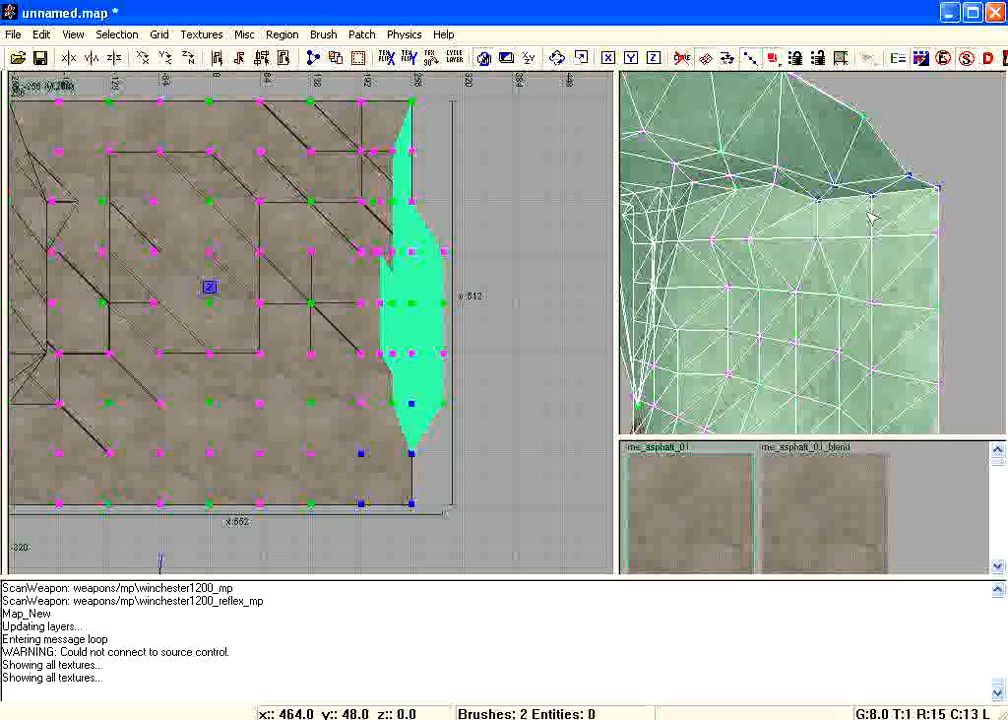
key("Escape")
Step: Edit the negative X side wall and ceiling together, shifting vertices along their shared edge 16 units inward and 32 units down
right_click_drag(821, 236, 872, 253)
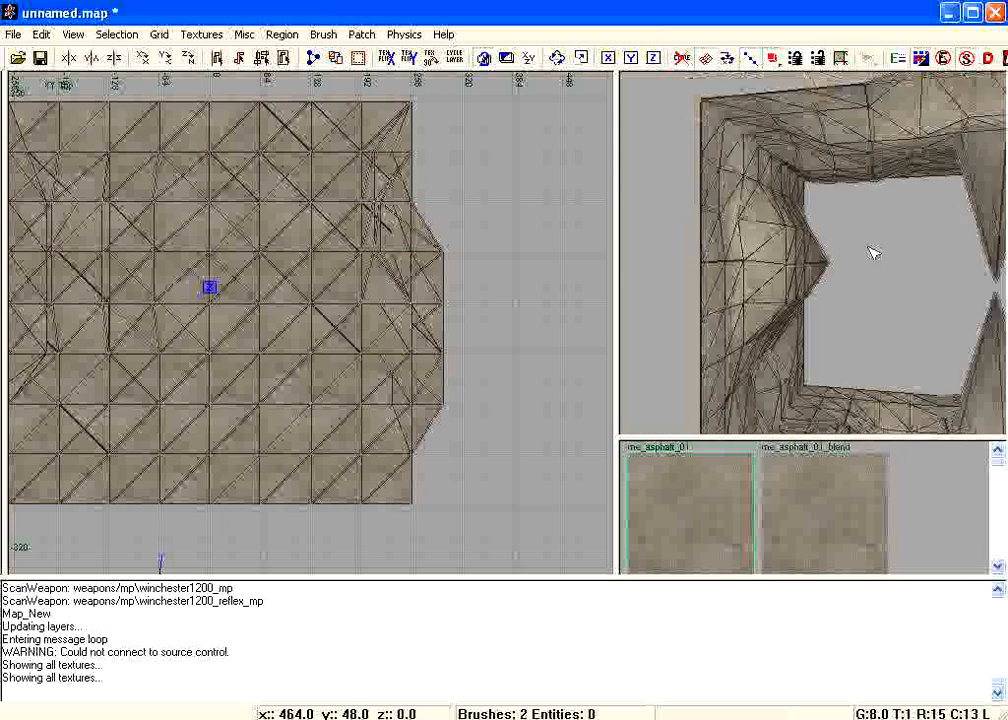
left_click(872, 253, "shift")
right_click_drag(765, 297, 776, 193)
right_click_drag(340, 440, 296, 445)
right_click_drag(784, 325, 731, 117)
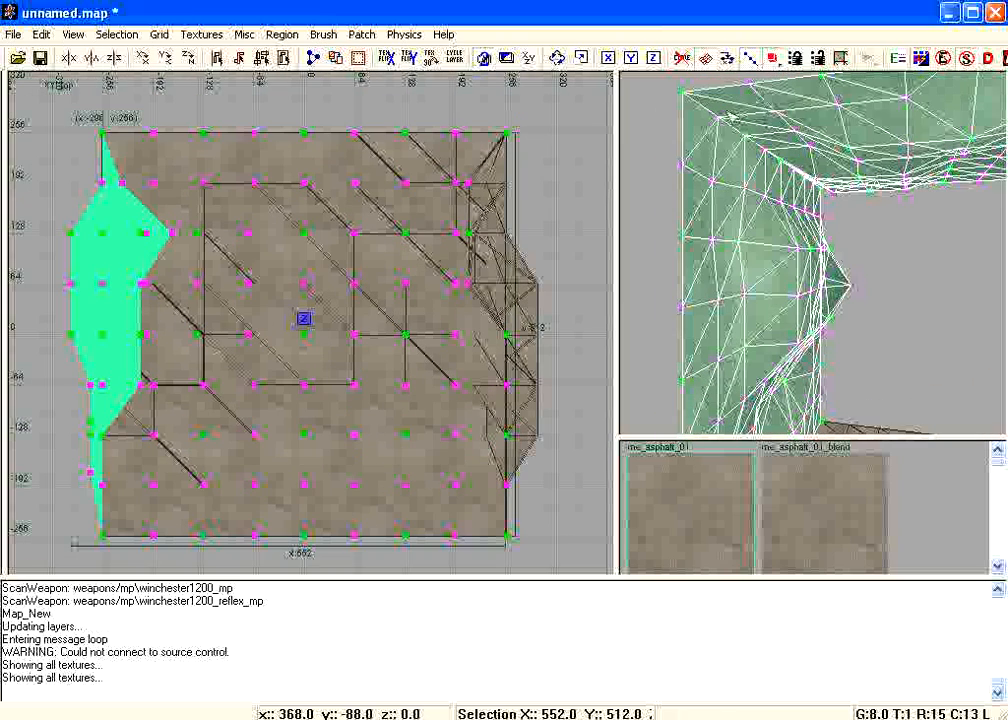
left_click_drag(769, 178, 781, 176)
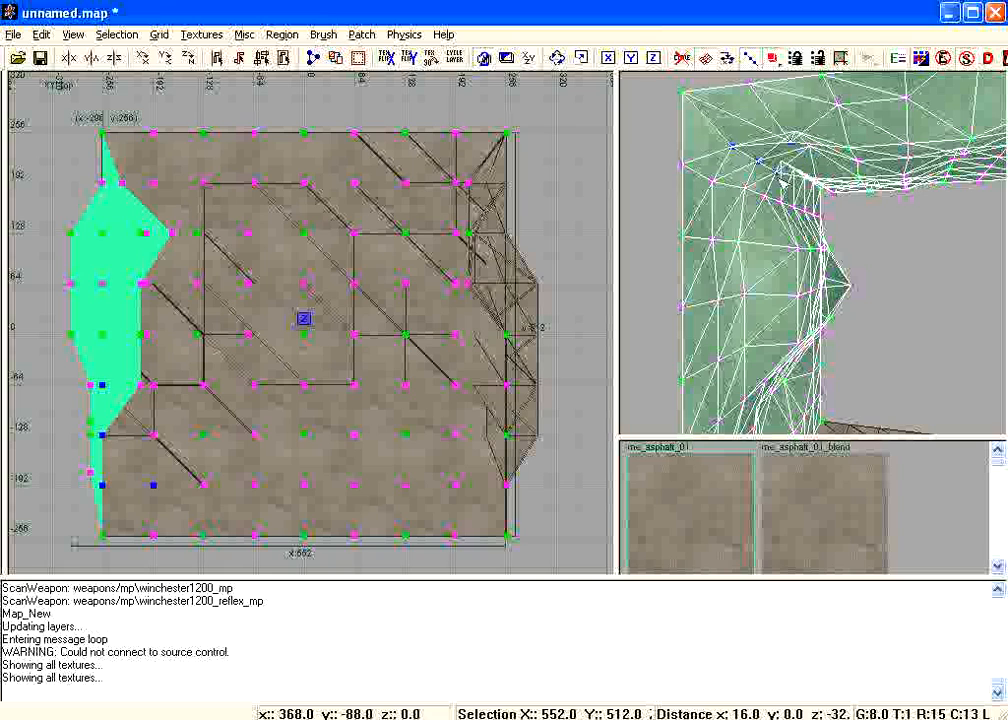
right_click_drag(799, 191, 921, 90)
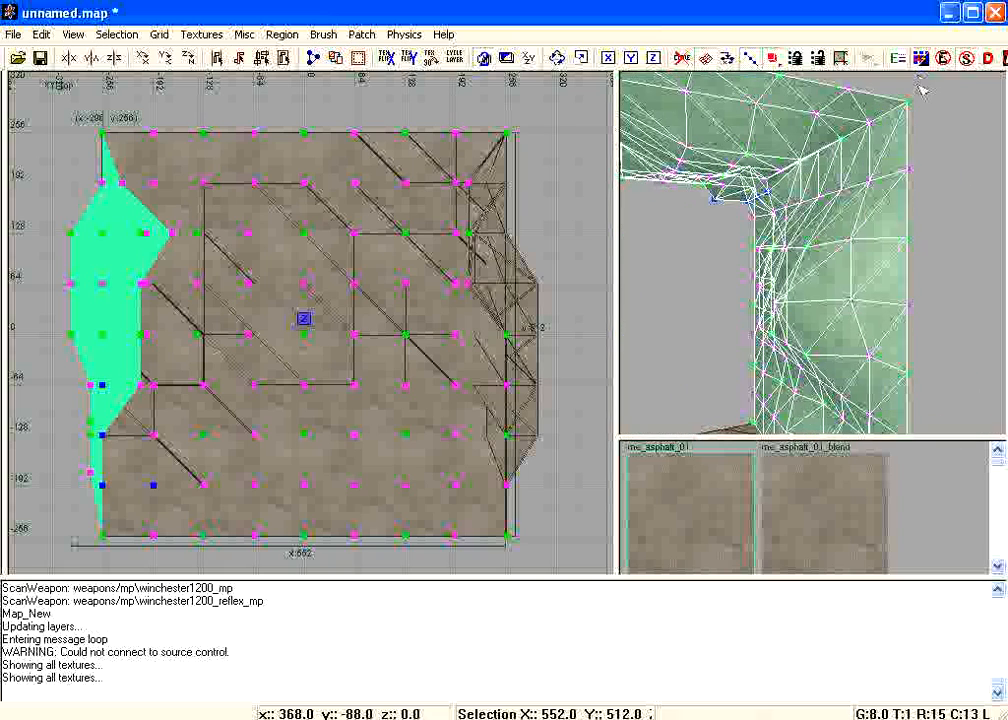
left_click_drag(886, 130, 864, 298)
key("v")
mouse_move(864, 298)
right_mouse_down()
mouse_move(852, 308)
mouse_move(862, 301)
right_mouse_up()
key("ctrl+z")
Step: Edit the negative X side wall and floor patches together, displacing vertices along their shared edge
right_click_drag(862, 205, 920, 242)
key("Escape")
left_click(906, 286, "shift")
left_click(884, 325, "shift")
right_click_drag(884, 325, 880, 335)
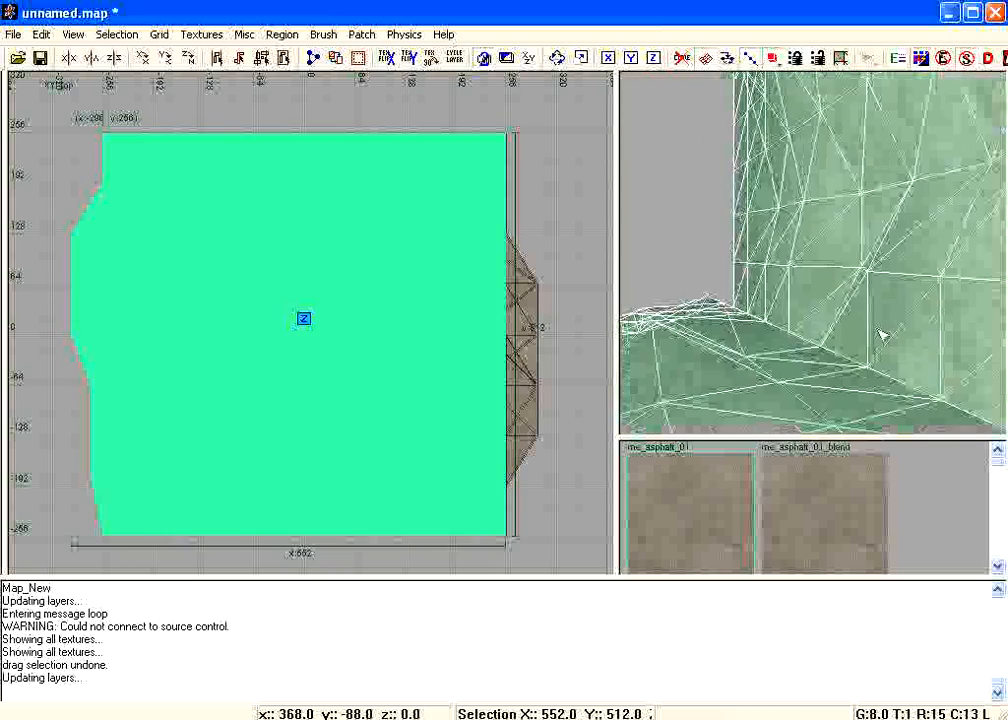
key("v")
left_click_drag(782, 332, 858, 347)
mouse_move(858, 347)
right_mouse_down()
mouse_move(857, 365)
mouse_move(852, 352)
right_mouse_up()
left_click_drag(807, 280, 858, 345)
right_click_drag(814, 283, 808, 272)
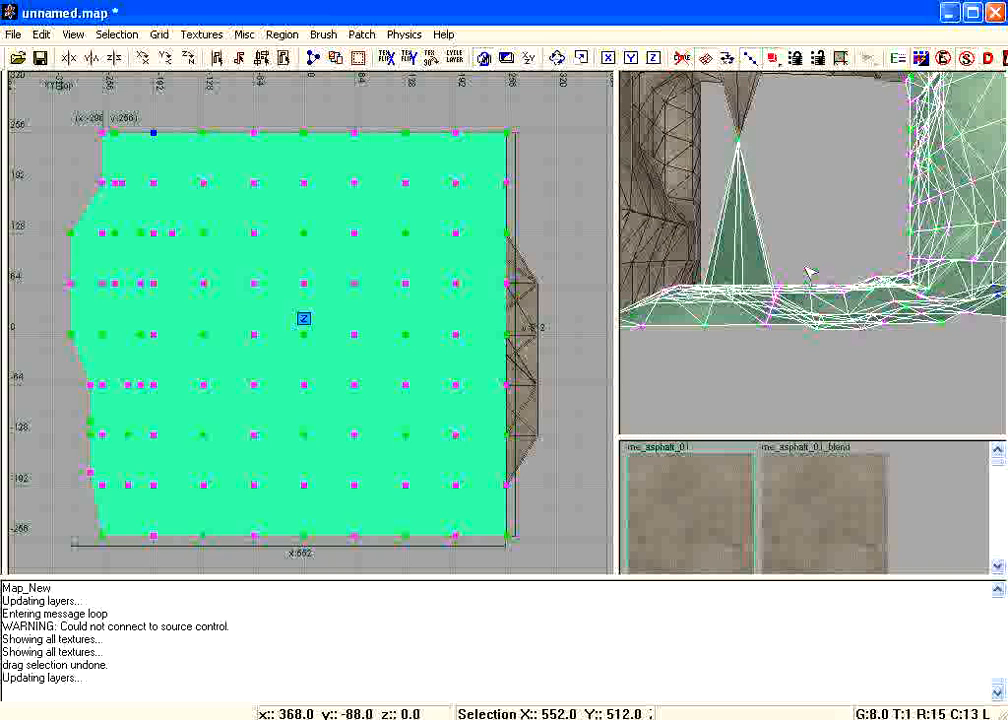
key("v")
key("Escape")
Step: Edit the positive X side wall and floor together, moving vertices along their shared edge inward and a group of them 24 units up
right_click_drag(929, 191, 917, 236)
left_click(917, 237, "shift")
left_click(905, 346, "shift")
right_click_drag(896, 353, 897, 357)
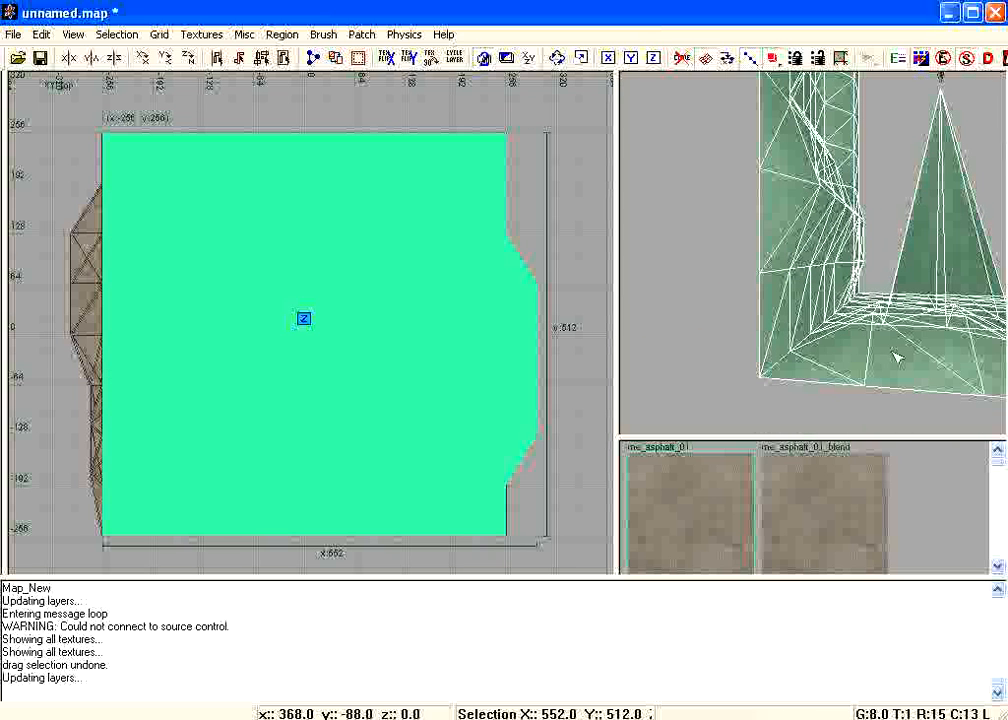
key("v")
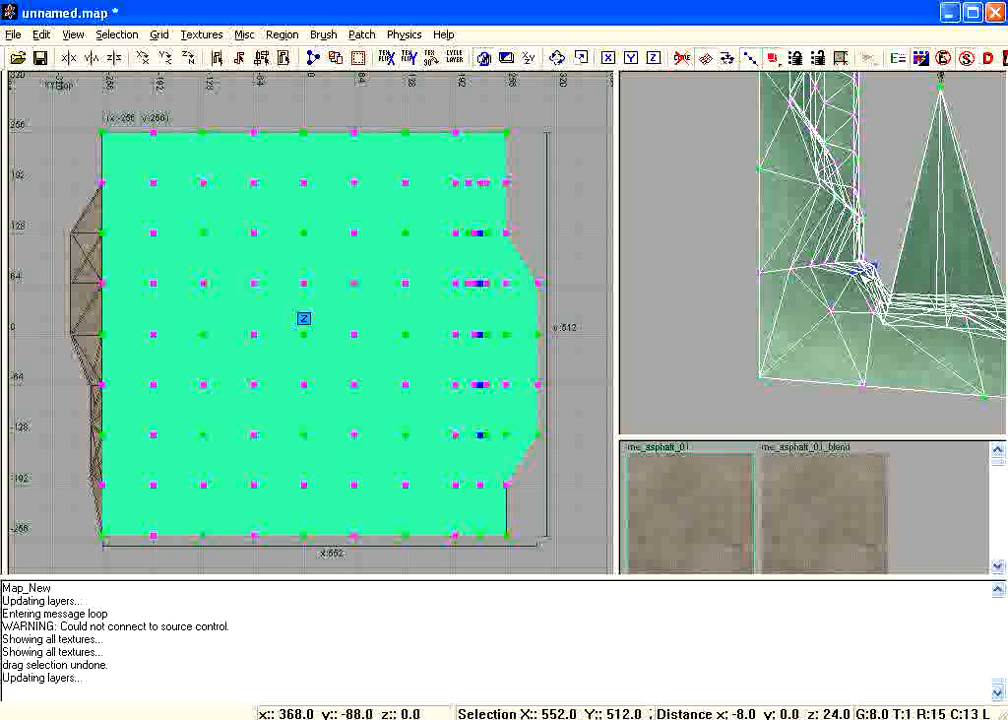
key("Escape")
right_click_drag(855, 353, 779, 274)
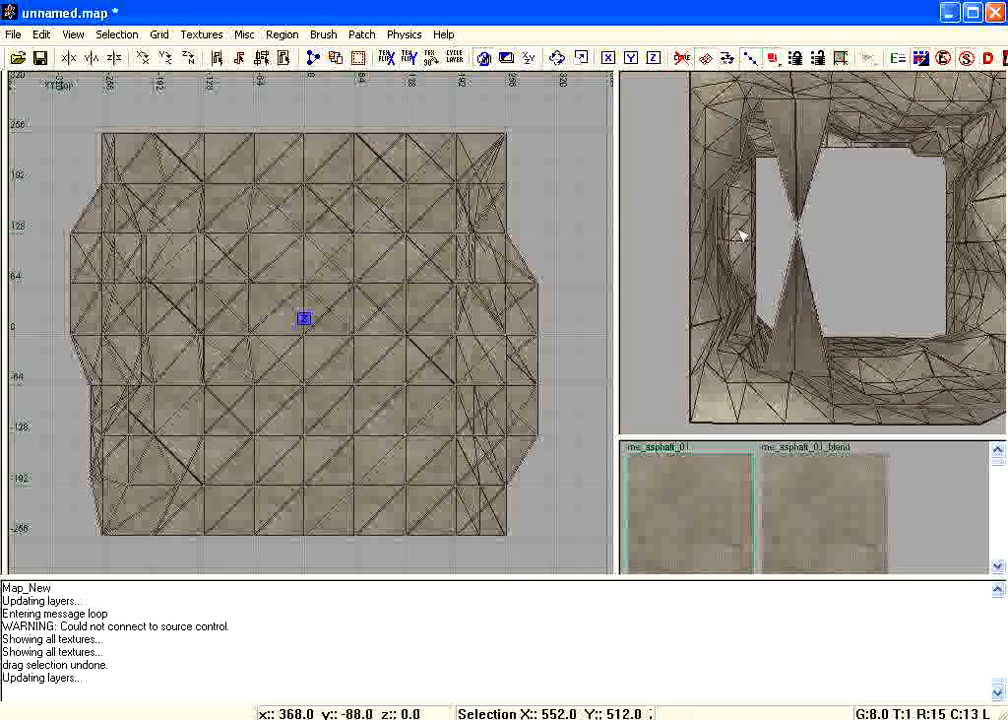
Step: Bow the positive X side wall outward in the XZ front view by moving successively narrower bands of middle vertices outward
left_click(741, 232, "shift")
right_click_drag(795, 232, 797, 230)
key("v")
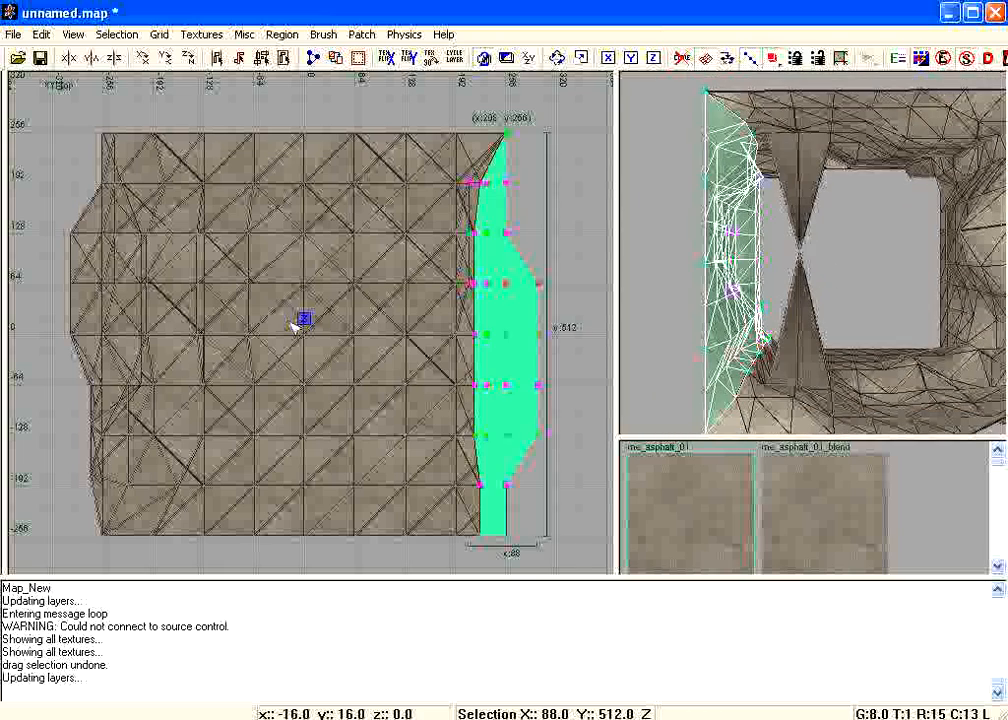
key("ctrl+Tab")
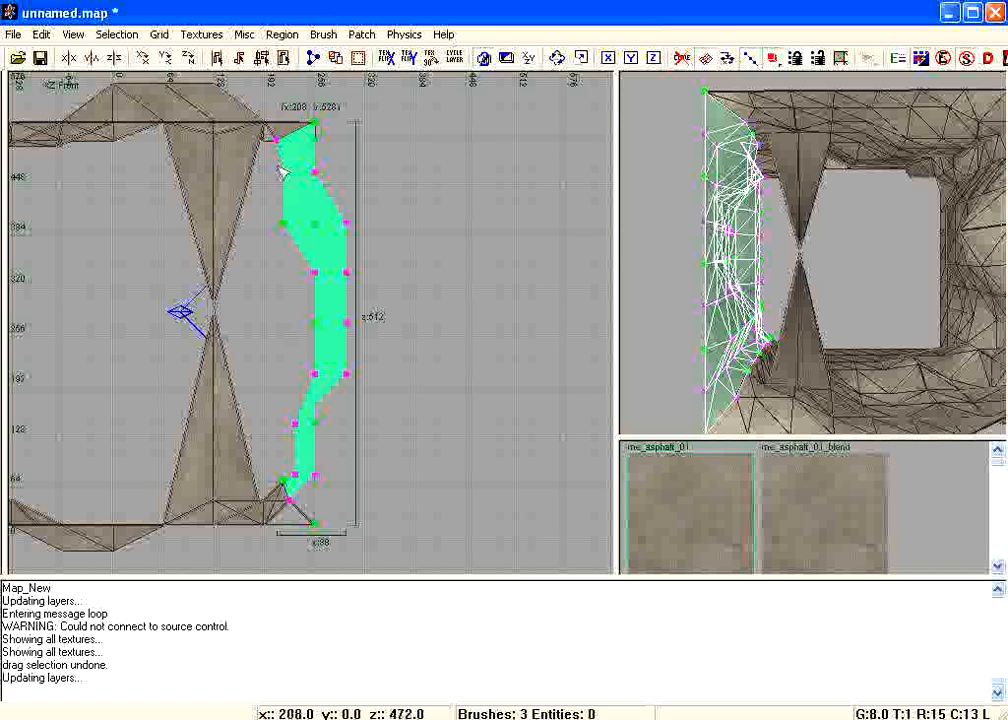
left_click_drag(309, 203, 372, 460)
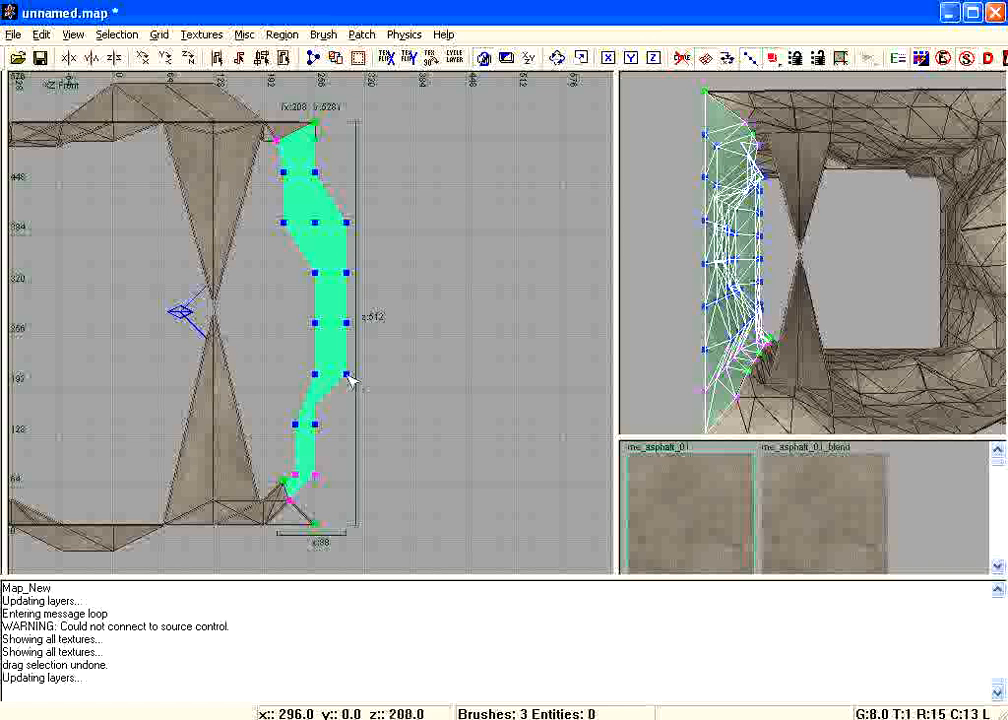
left_click_drag(349, 377, 368, 377)
left_click_drag(350, 292, 427, 417)
mouse_move(367, 325)
left_mouse_down()
mouse_move(382, 329)
mouse_move(381, 319)
left_mouse_up()
left_click_drag(340, 254, 458, 387)
mouse_move(378, 316)
left_mouse_down()
mouse_move(365, 315)
mouse_move(519, 334)
mouse_move(389, 326)
left_mouse_up()
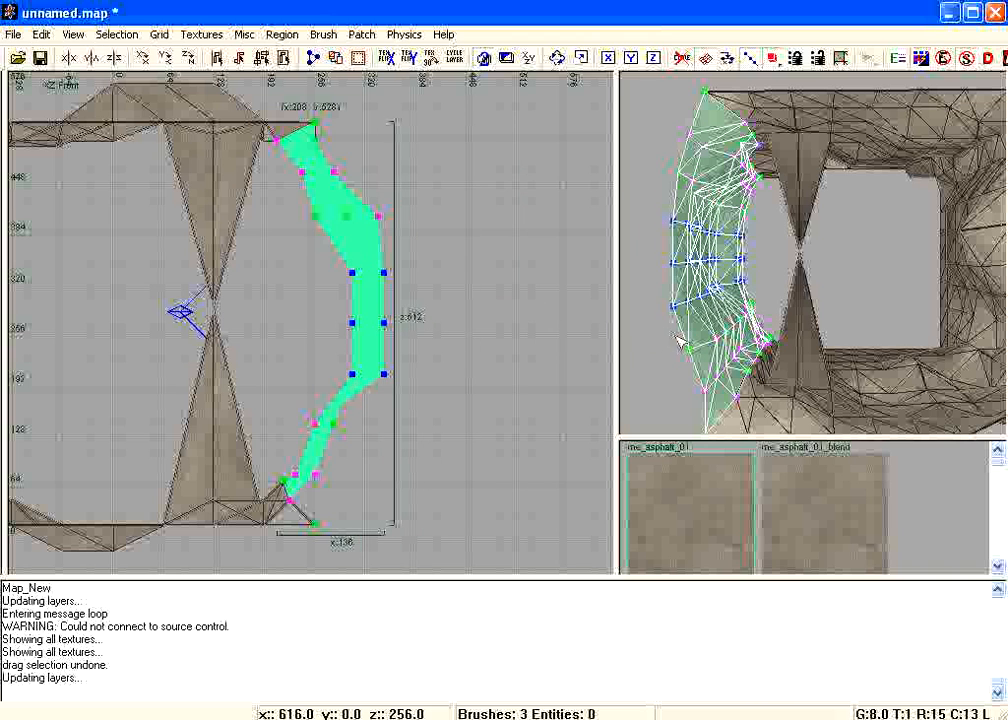
key("v")
key("Escape")
Step: Draw a brush of 576 by 72 units across the tunnel's positive Y end in the XY top view
mouse_move(706, 268)
right_mouse_down()
mouse_move(718, 295)
mouse_move(717, 274)
mouse_move(779, 459)
mouse_move(792, 284)
mouse_move(811, 241)
mouse_move(817, 254)
mouse_move(830, 252)
mouse_move(760, 290)
right_mouse_up()
scroll(378, 407, "down", 4)
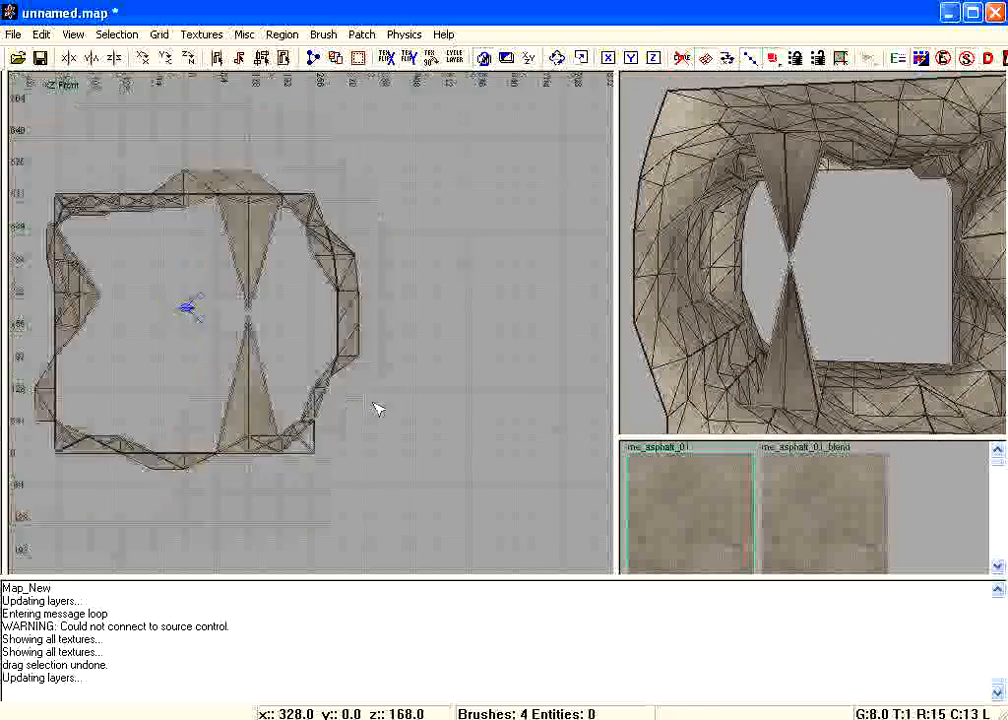
key("ctrl+Tab")
key("ctrl+Tab")
right_click_drag(408, 396, 379, 477)
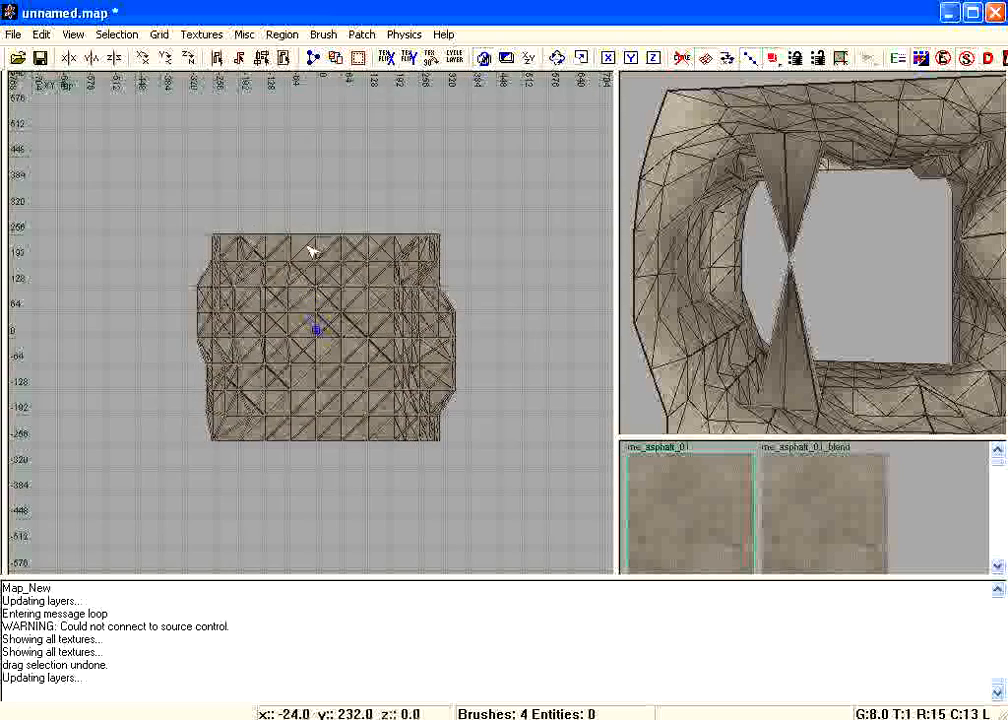
scroll(311, 250, "up", 2)
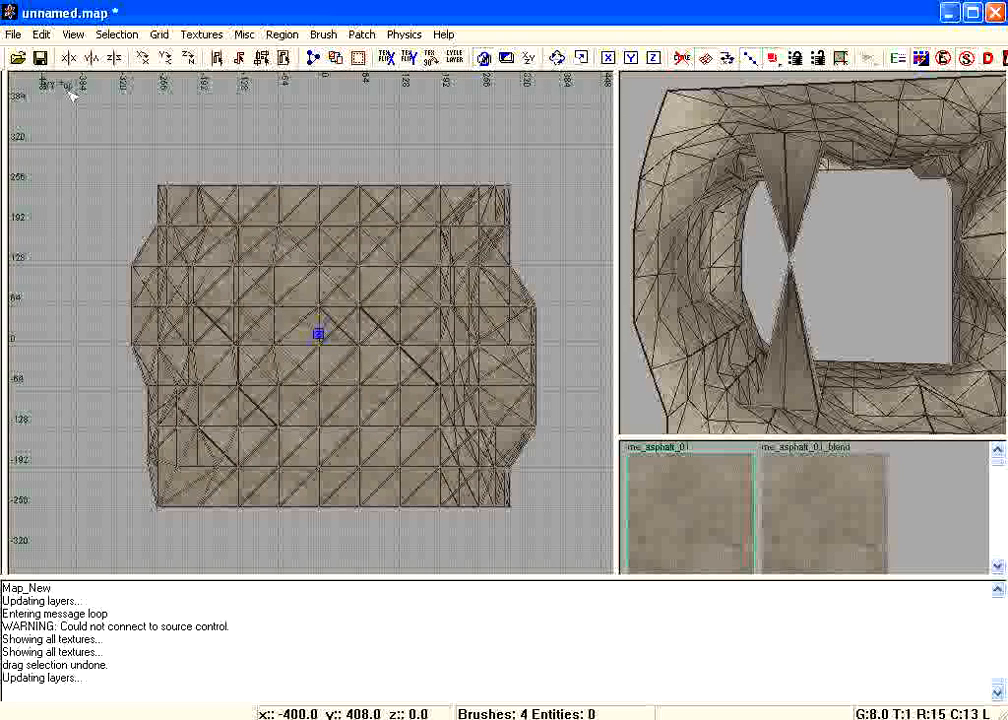
scroll(254, 299, "down", 3)
mouse_move(239, 234)
left_mouse_down()
mouse_move(418, 253)
mouse_move(425, 281)
left_mouse_up()
scroll(412, 277, "up", 4)
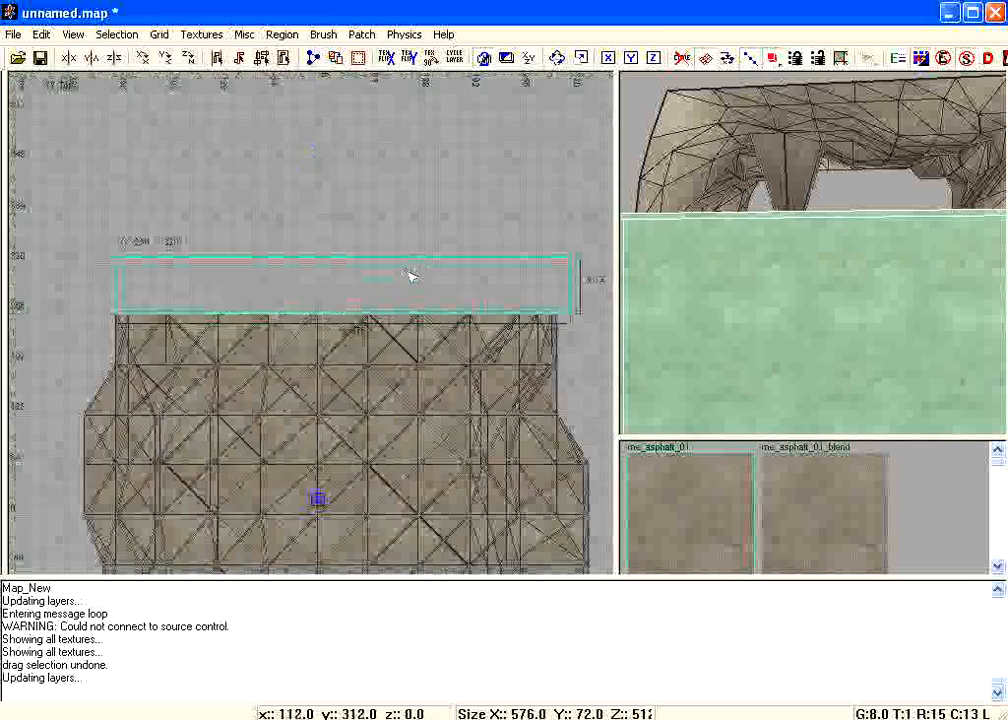
left_click_drag(339, 283, 335, 281)
right_click_drag(335, 281, 149, 276)
scroll(917, 264, "down", 4)
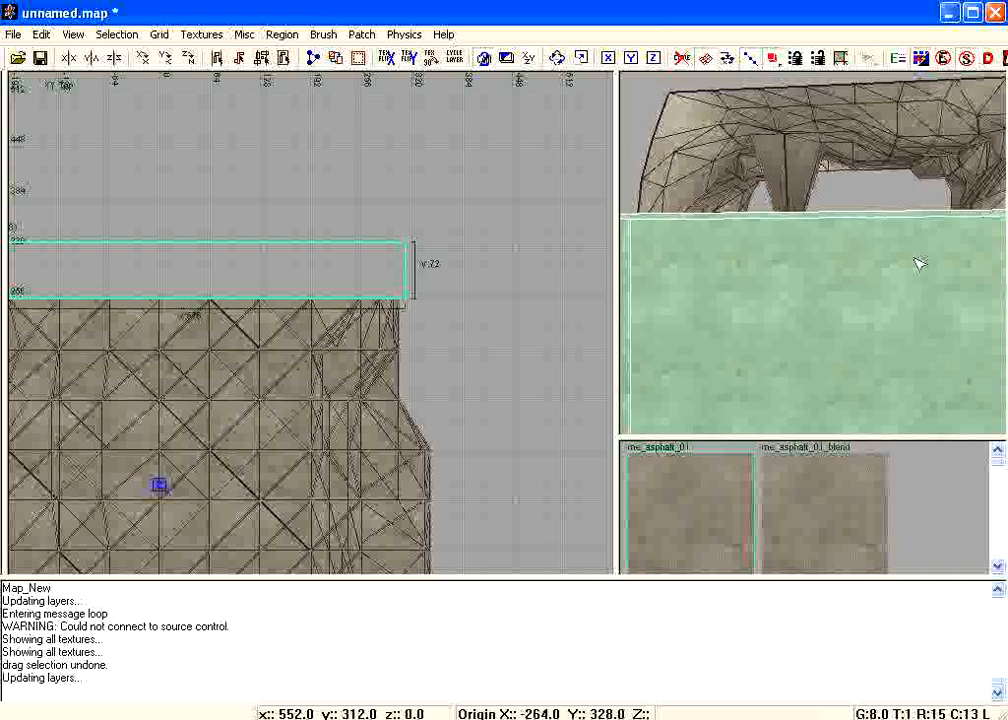
Step: Inspect the sculpted tunnel and its closed far end from inside and from the open end
left_click_drag(910, 268, 897, 201)
mouse_move(897, 152)
right_mouse_down("ctrl")
mouse_move(884, 178)
mouse_move(871, 173)
right_mouse_up("ctrl")
scroll(873, 351, "up", 6)
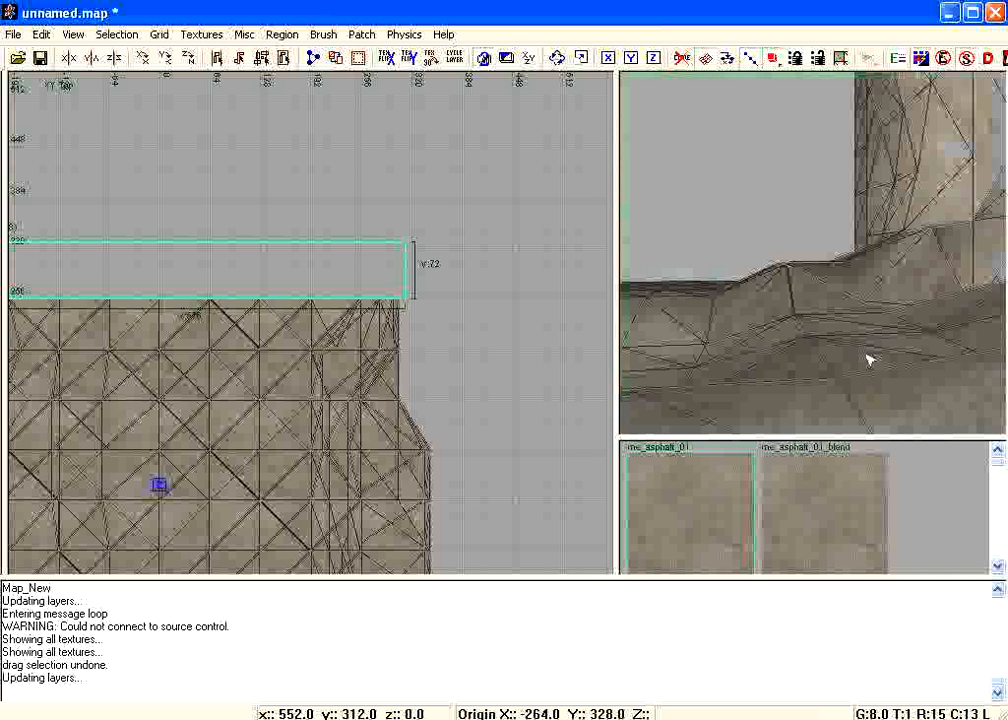
scroll(868, 355, "down", 8)
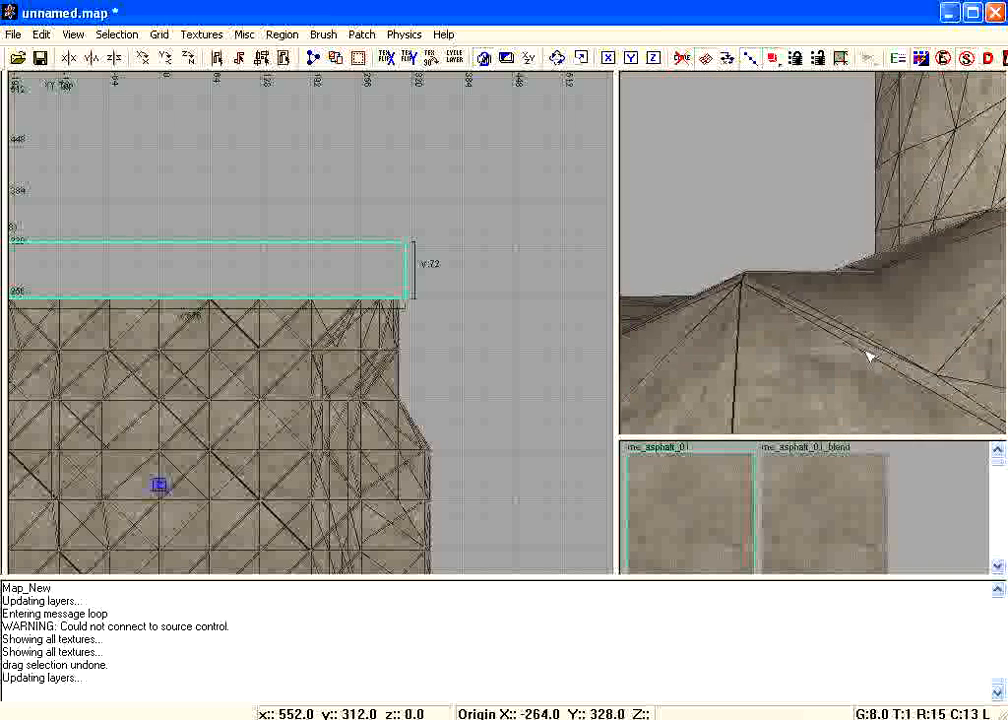
key("Escape")
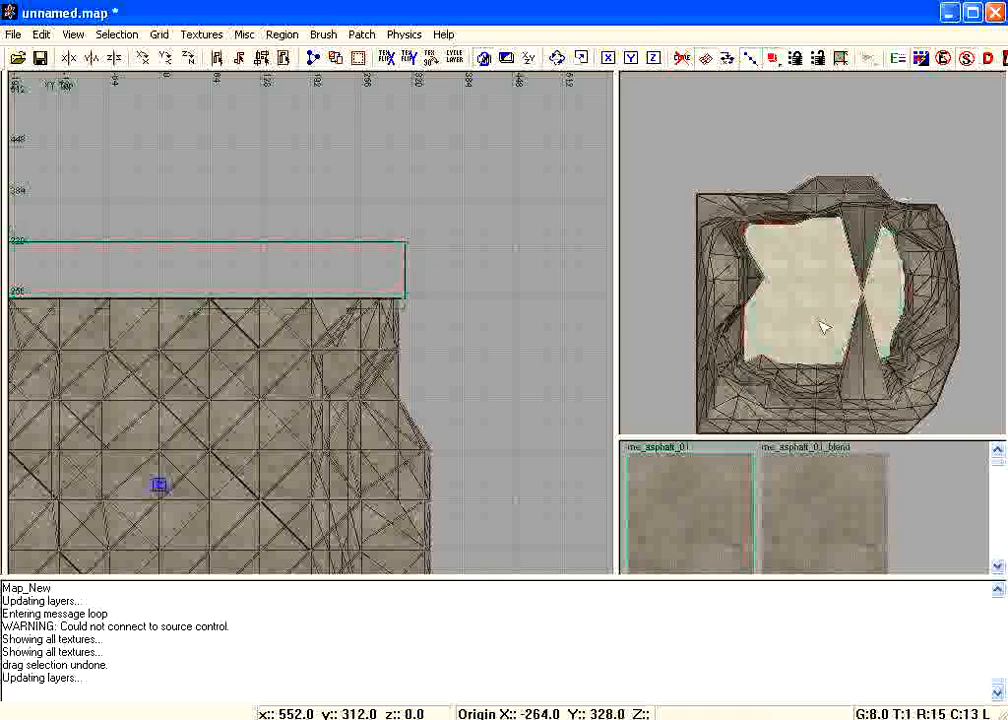
scroll(823, 329, "up", 5)
right_click_drag(821, 277, 818, 312, "ctrl")
scroll(308, 440, "down", 2)
Step: Draw a new brush against the tunnel's open negative Y end and align its corner with the floor patch's corner
right_click_drag(322, 456, 319, 439)
scroll(316, 438, "up", 2)
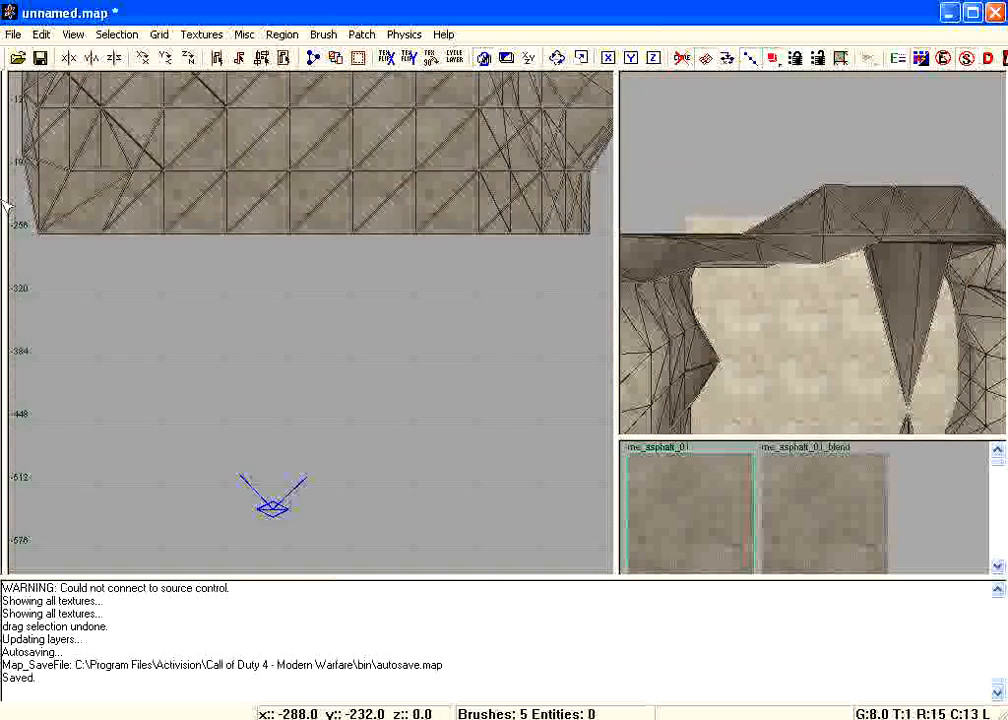
mouse_move(45, 243)
left_mouse_down()
mouse_move(340, 340)
mouse_move(603, 371)
mouse_move(540, 371)
left_mouse_up()
left_click_drag(344, 308, 336, 307)
right_click_drag(336, 307, 509, 289)
left_click_drag(210, 277, 178, 285)
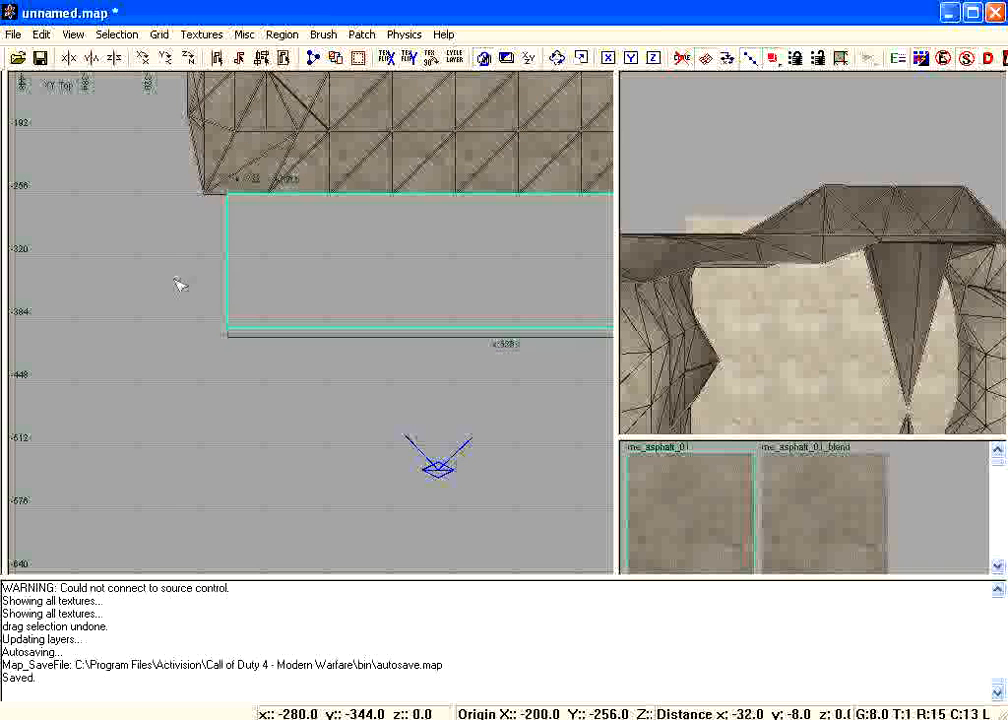
Step: Convert the selected brush into a simple terrain patch with width 9 and height 3
left_click(362, 34)
left_click(425, 70)
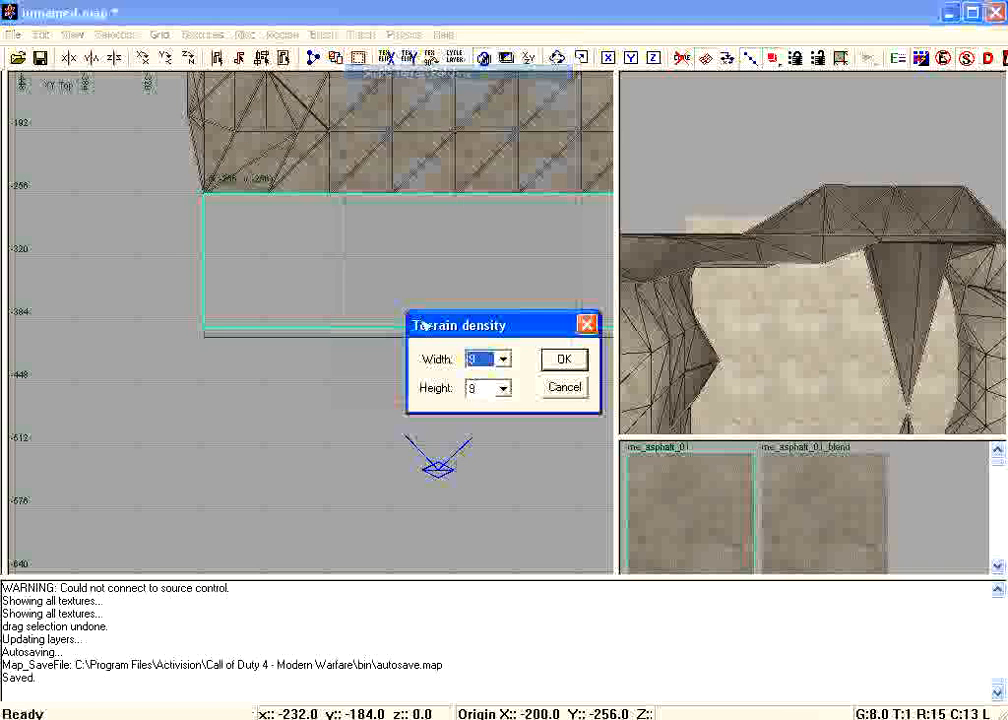
left_click(503, 387)
left_click(500, 420)
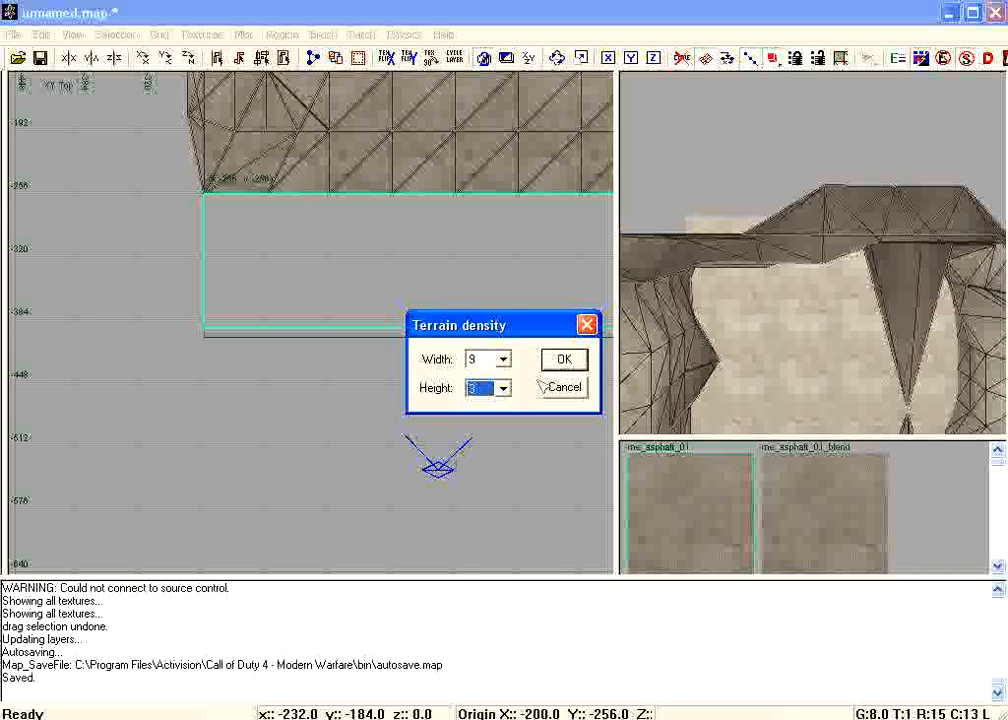
left_click(564, 360)
Step: Raise the new patch to the tunnel's ceiling level and invert it so the texture faces downward
scroll(862, 270, "down", 6)
left_click_drag(803, 317, 800, 145)
right_click_drag(801, 312, 790, 178)
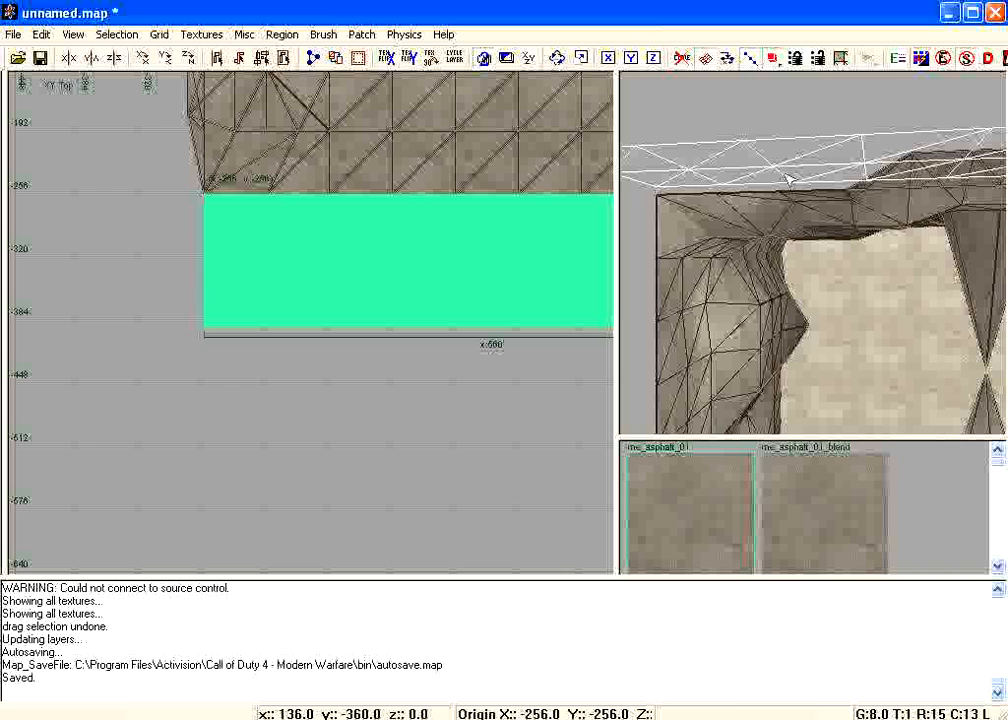
left_click_drag(790, 178, 785, 189)
key("ctrl+i")
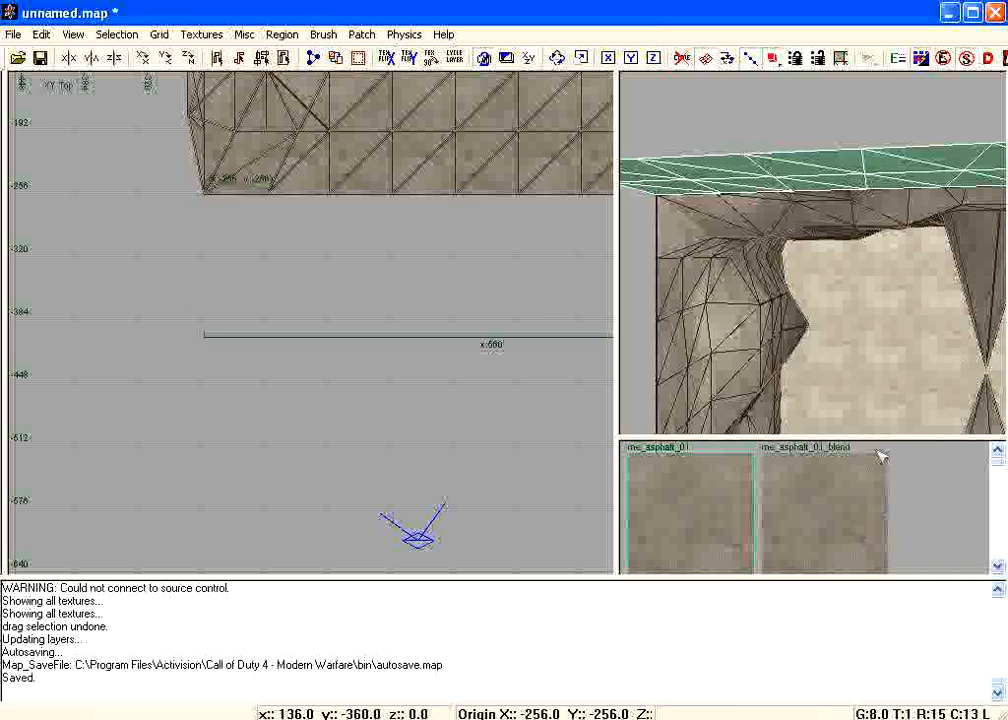
Step: Move the ceiling extension's outer row of vertices up and inward to about Y -336, Z 640 in the side view
right_click_drag(855, 199, 857, 227)
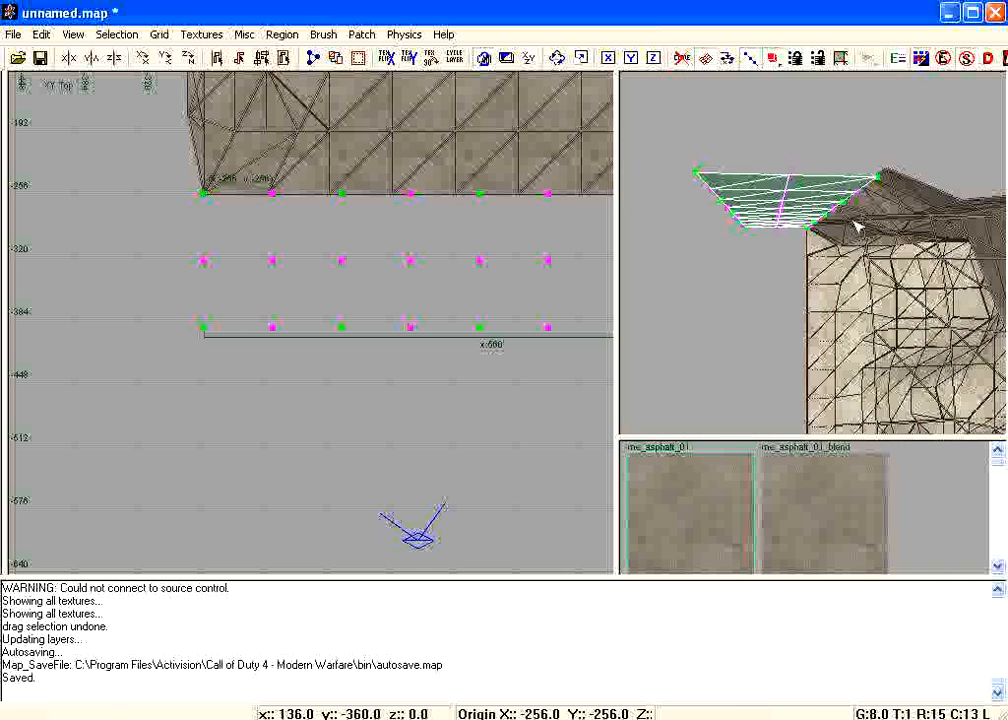
key("ctrl+Tab")
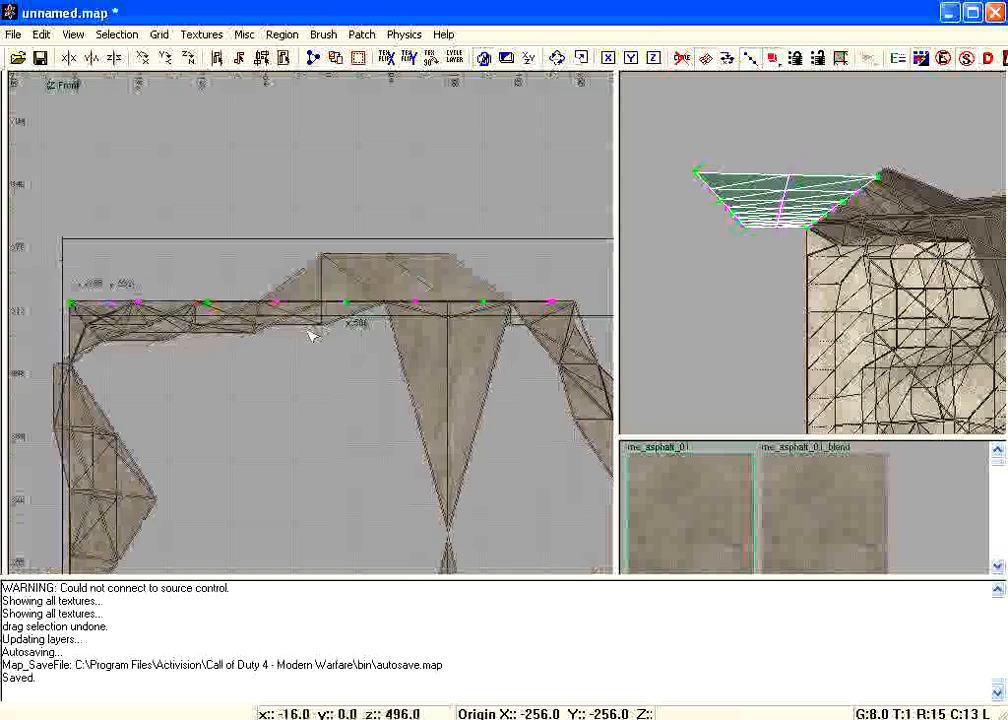
key("ctrl+Tab")
scroll(320, 380, "up", 4)
left_click_drag(355, 342, 265, 513)
left_click_drag(362, 412, 220, 387)
left_click_drag(294, 353, 346, 278)
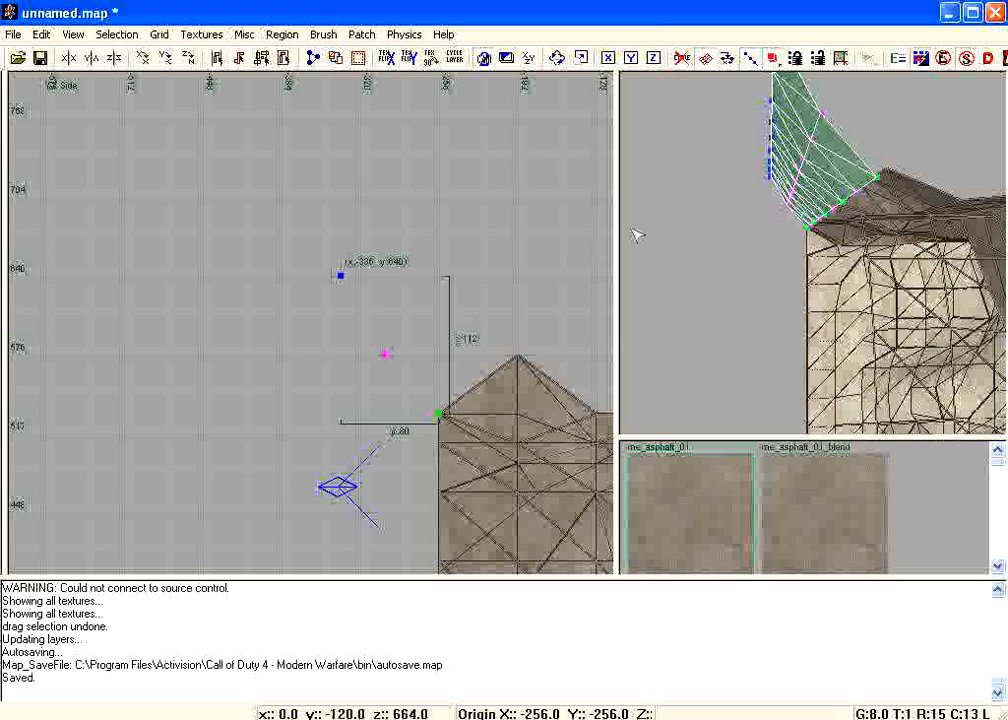
Step: Pull some of the ceiling extension's middle-row vertices down and outward, taking a few out to about Y -356
left_click_drag(408, 358, 389, 380)
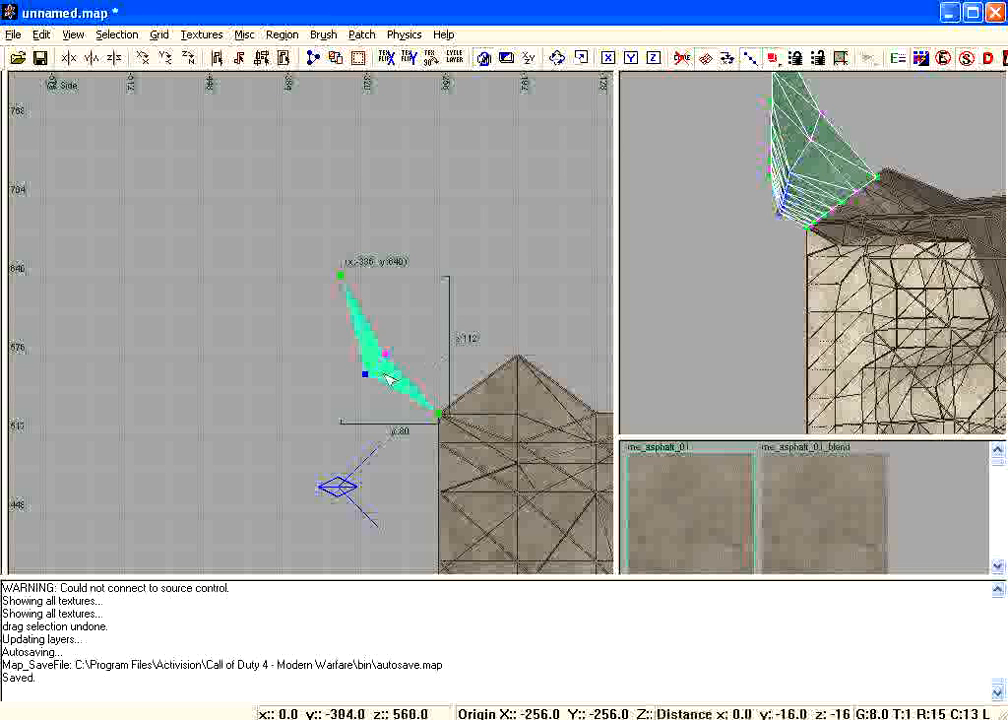
right_click_drag(776, 220, 762, 190)
key("ctrl+z")
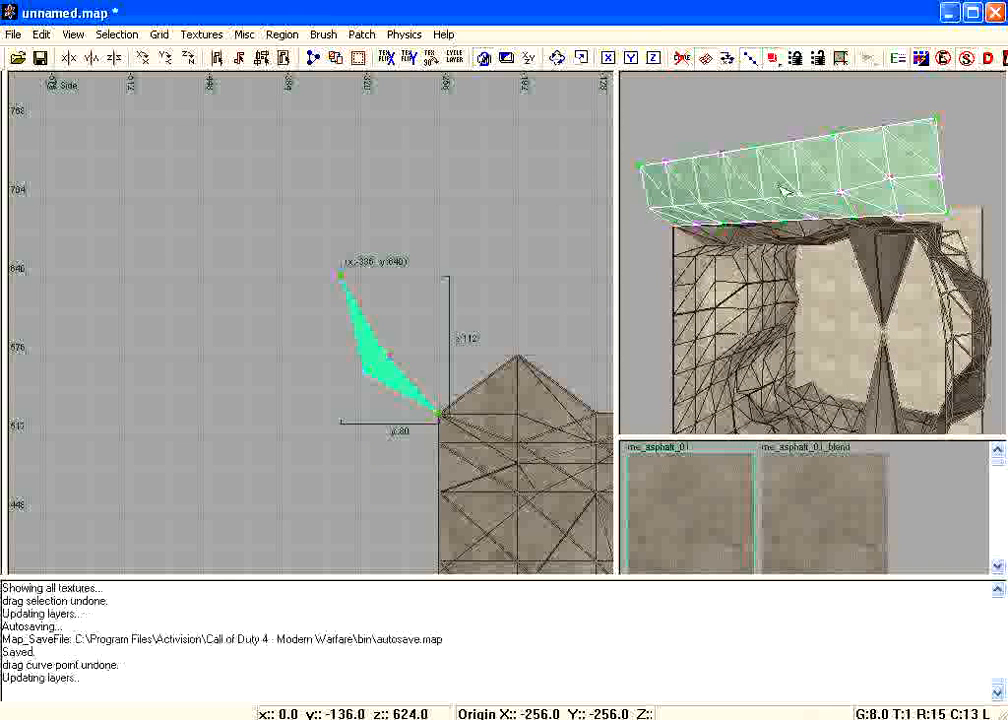
key("Escape")
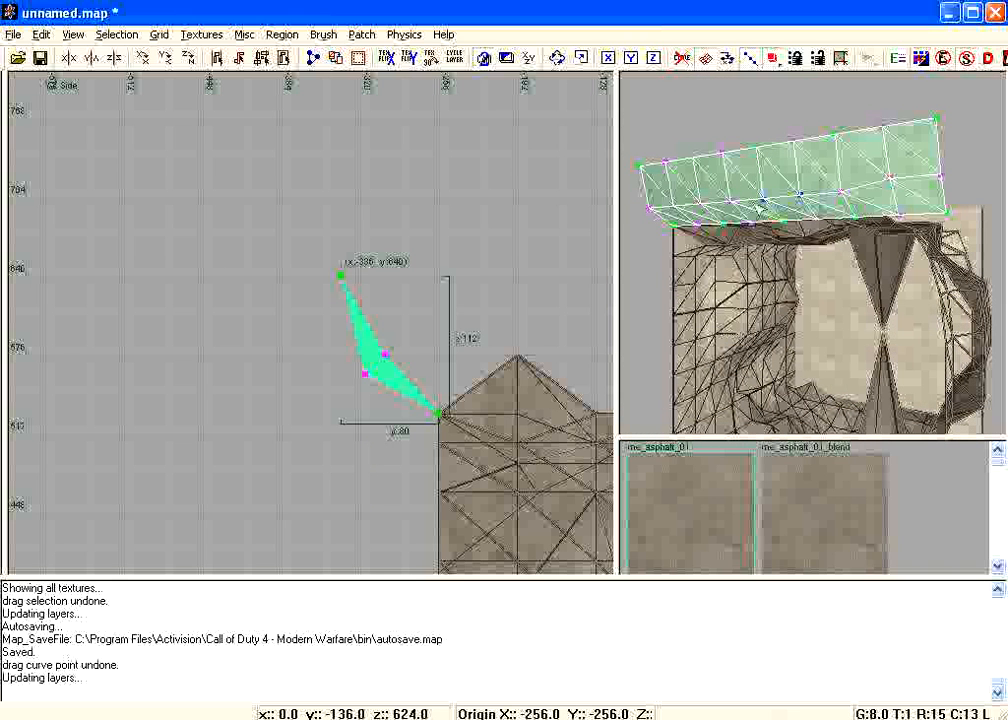
left_click_drag(415, 370, 323, 380)
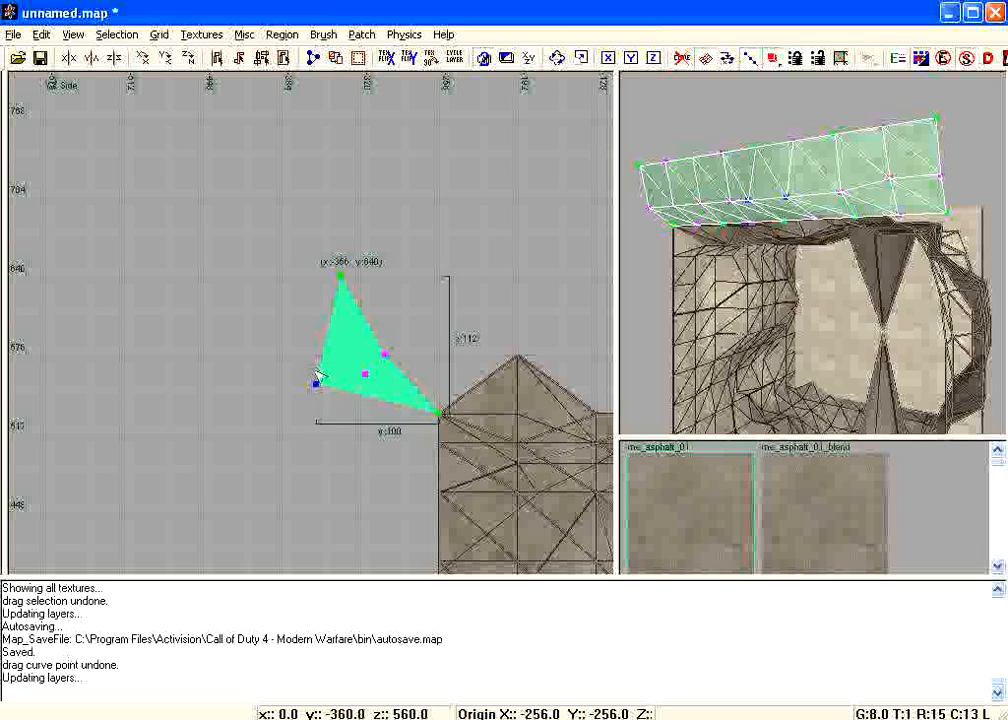
key("Escape")
Step: Move the ceiling extension's inner-edge vertices down and sideways to line up with the existing ceiling and the positive X wall
right_click_drag(795, 218, 851, 230)
left_click(880, 175, "shift")
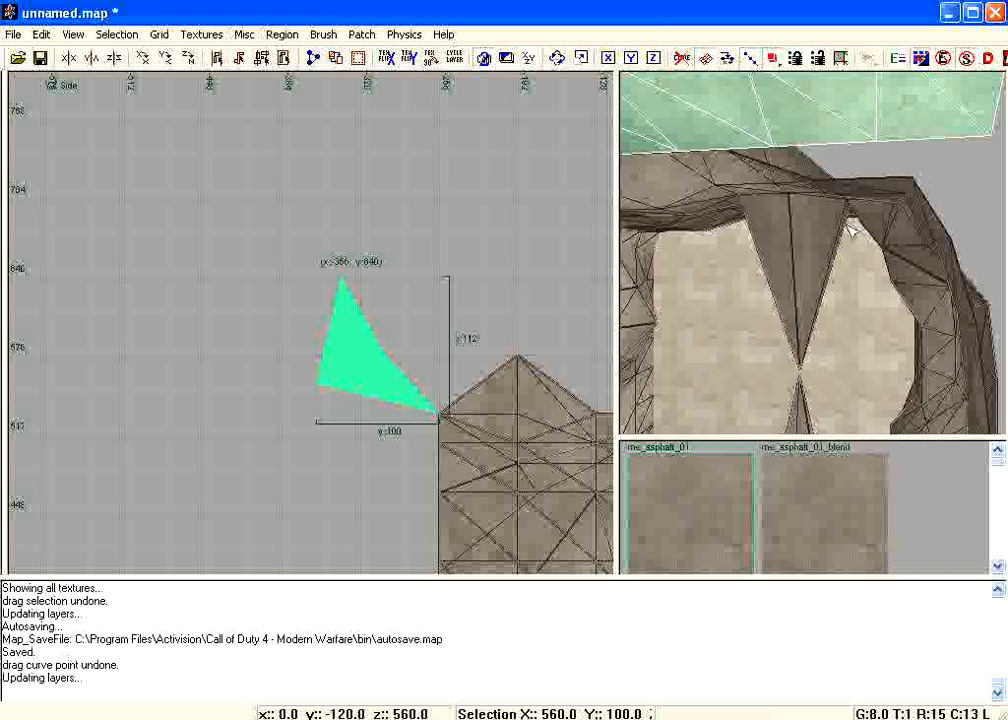
left_click_drag(868, 158, 853, 178)
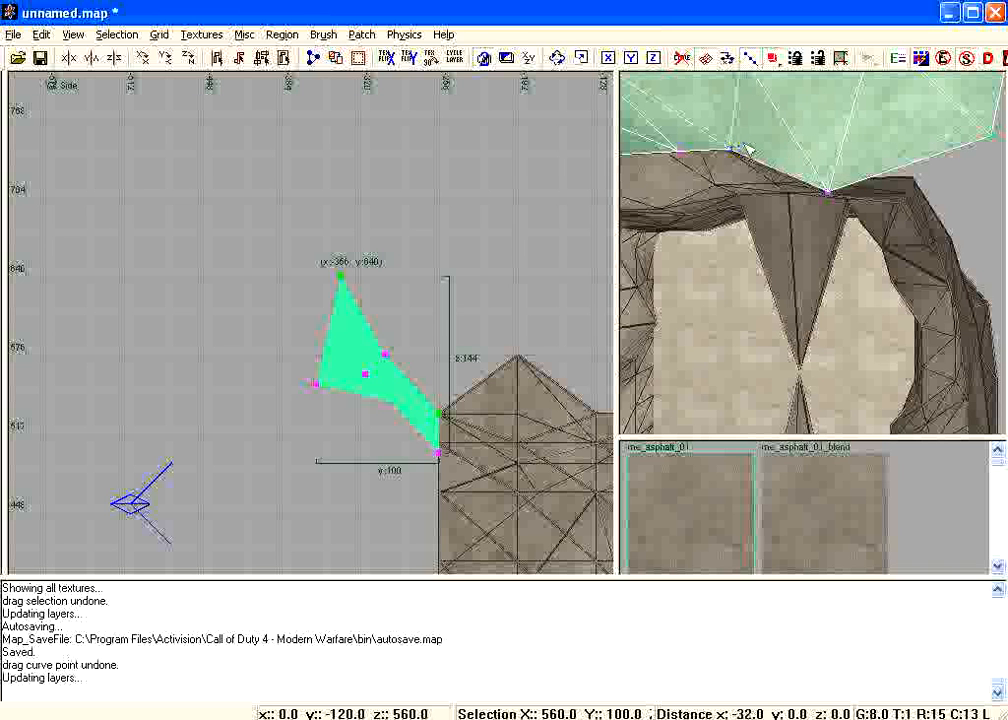
right_click_drag(767, 152, 815, 158)
left_click_drag(846, 165, 825, 196)
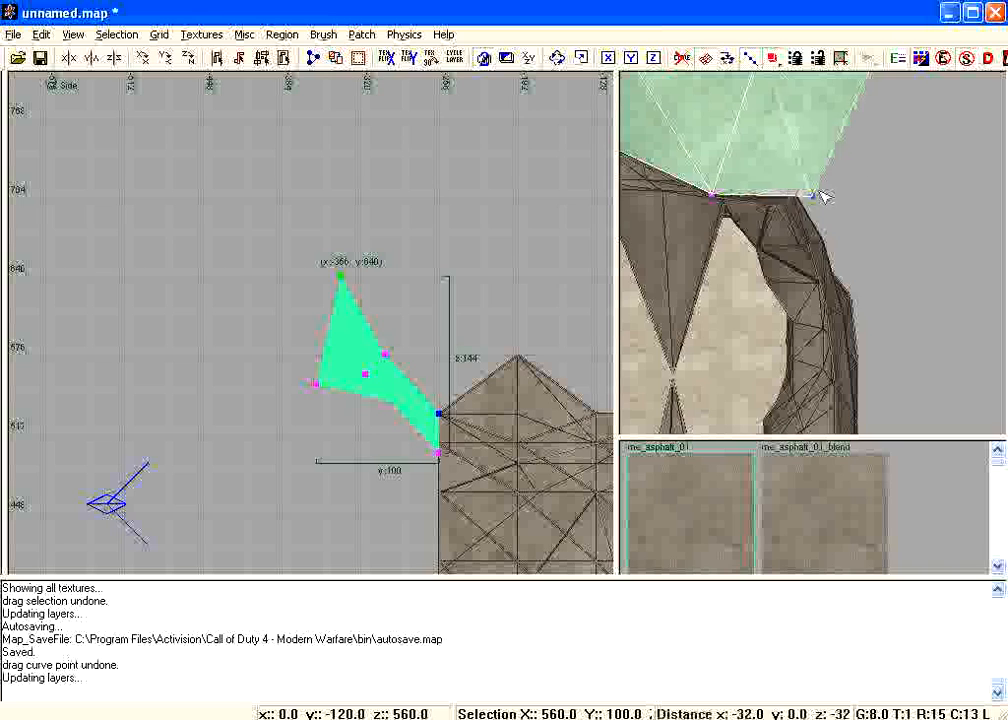
right_click_drag(792, 196, 800, 125)
left_click_drag(800, 195, 802, 210)
right_click_drag(784, 155, 748, 285)
mouse_move(930, 352)
right_mouse_down()
mouse_move(958, 338)
mouse_move(945, 322)
mouse_move(913, 315)
right_mouse_up()
key("Escape")
Step: Select the ceiling patch and its extension together and move their shared seam vertices about 16 units up and 8 units outward
right_click_drag(840, 237, 841, 241)
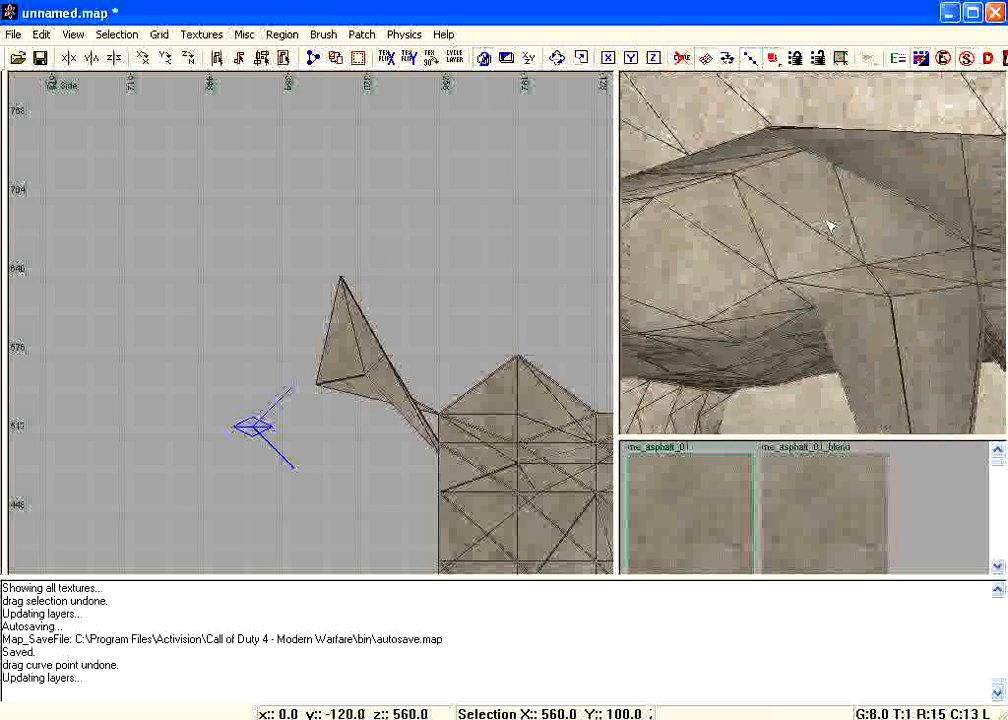
left_click(948, 250, "shift")
left_click(898, 213, "shift")
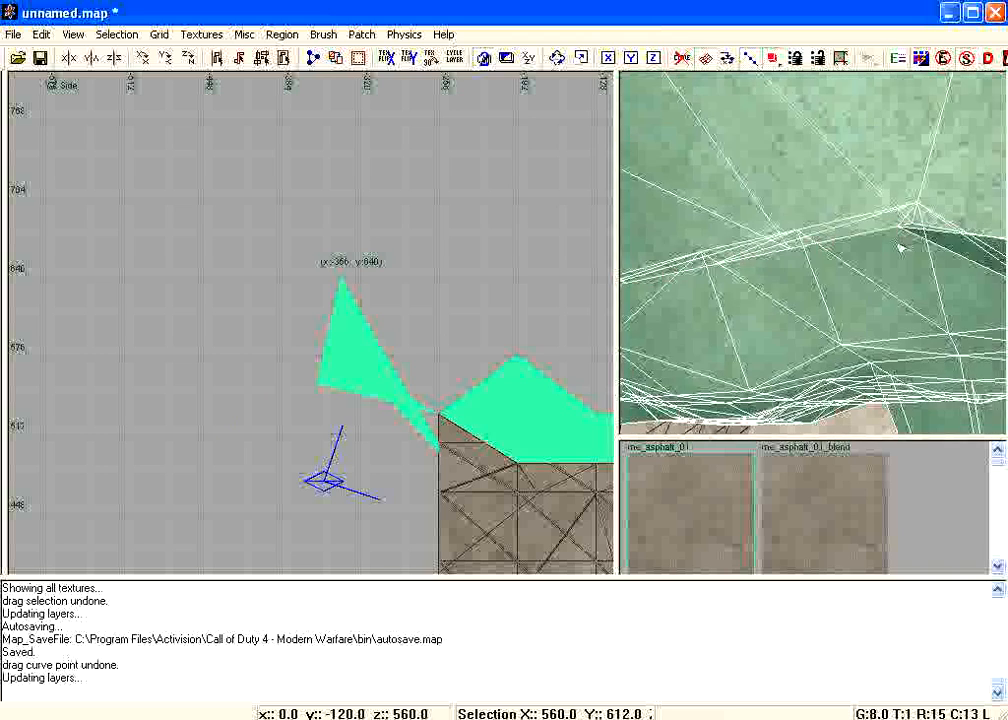
left_click(902, 247, "shift")
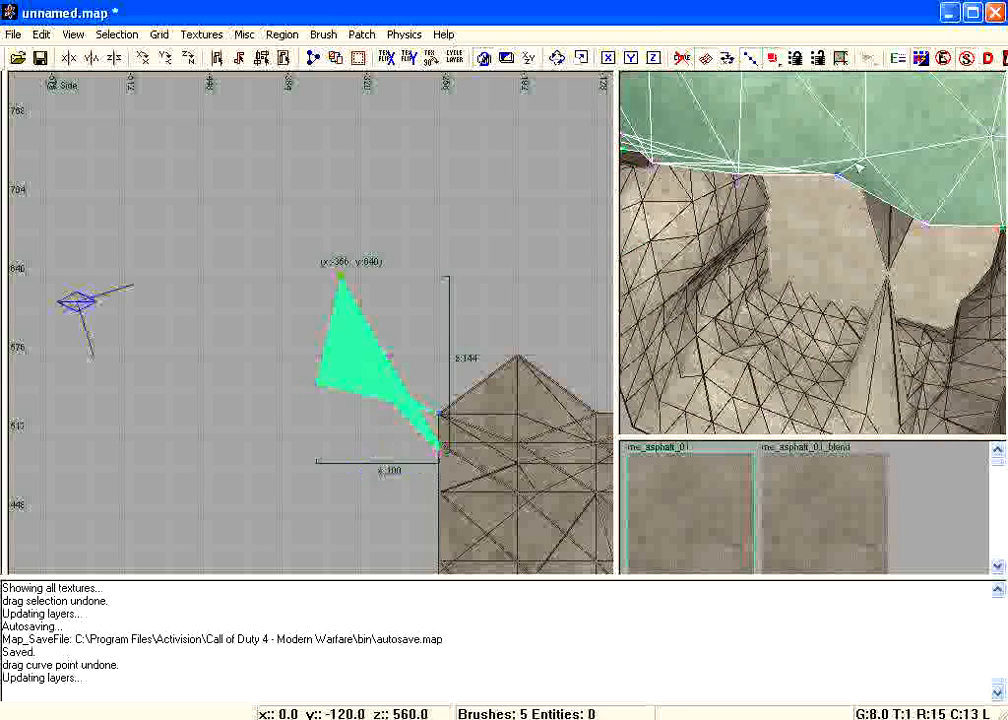
key("Escape")
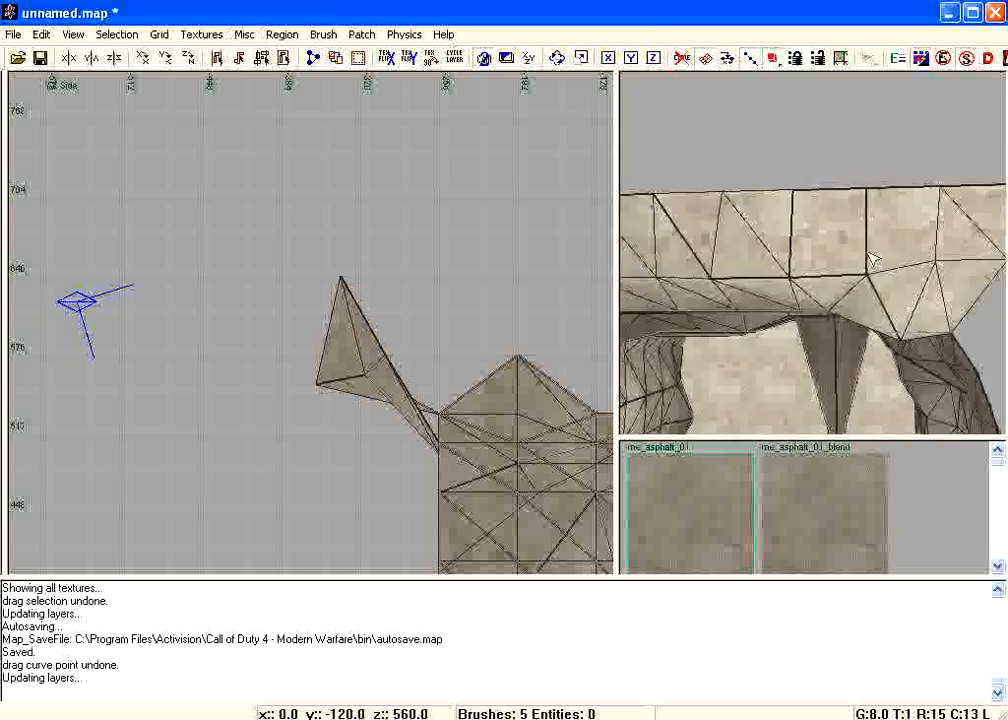
mouse_move(856, 231)
right_mouse_down()
mouse_move(844, 146)
mouse_move(825, 198)
mouse_move(823, 182)
mouse_move(805, 198)
right_mouse_up()
left_click(850, 150, "shift")
left_click(893, 169, "shift")
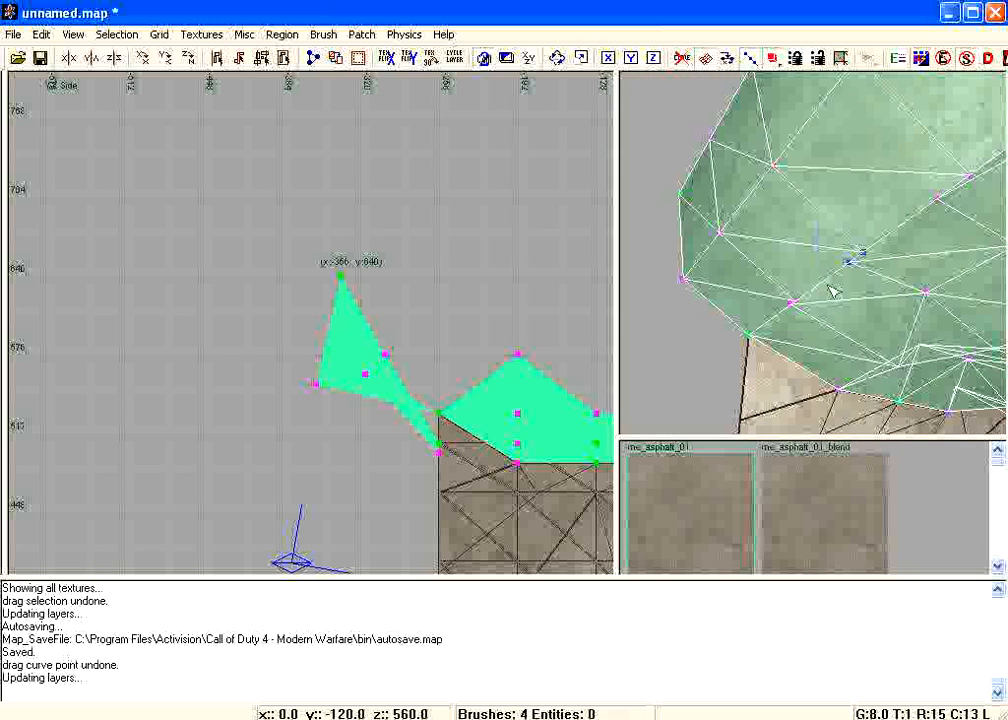
right_click_drag(847, 239, 864, 271)
left_click_drag(864, 271, 842, 271)
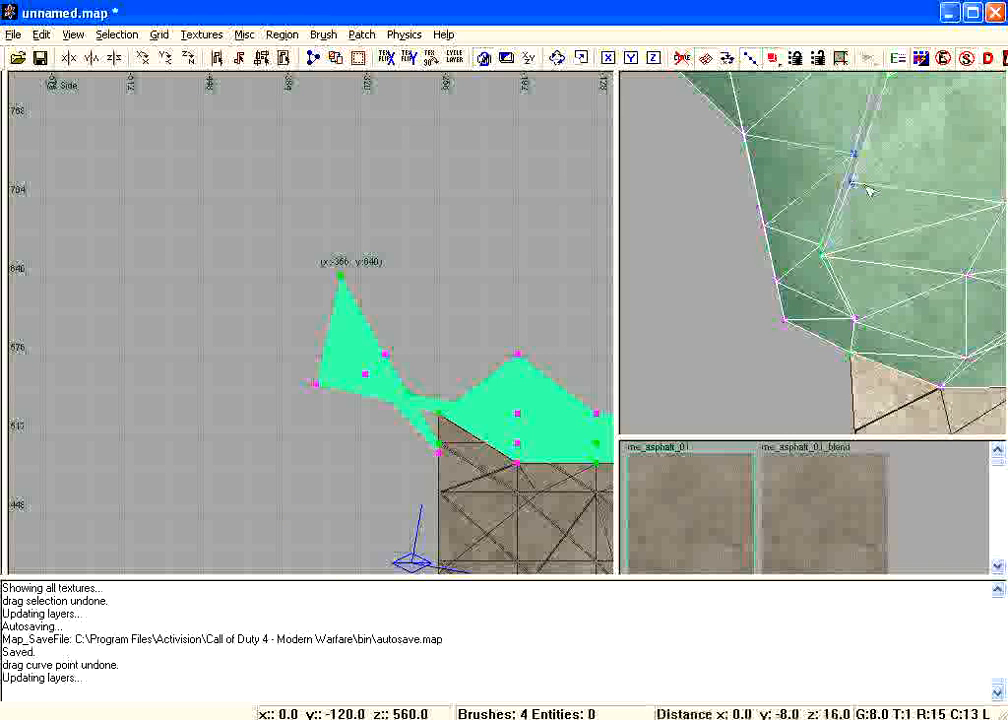
right_click_drag(858, 187, 838, 253)
key("Escape")
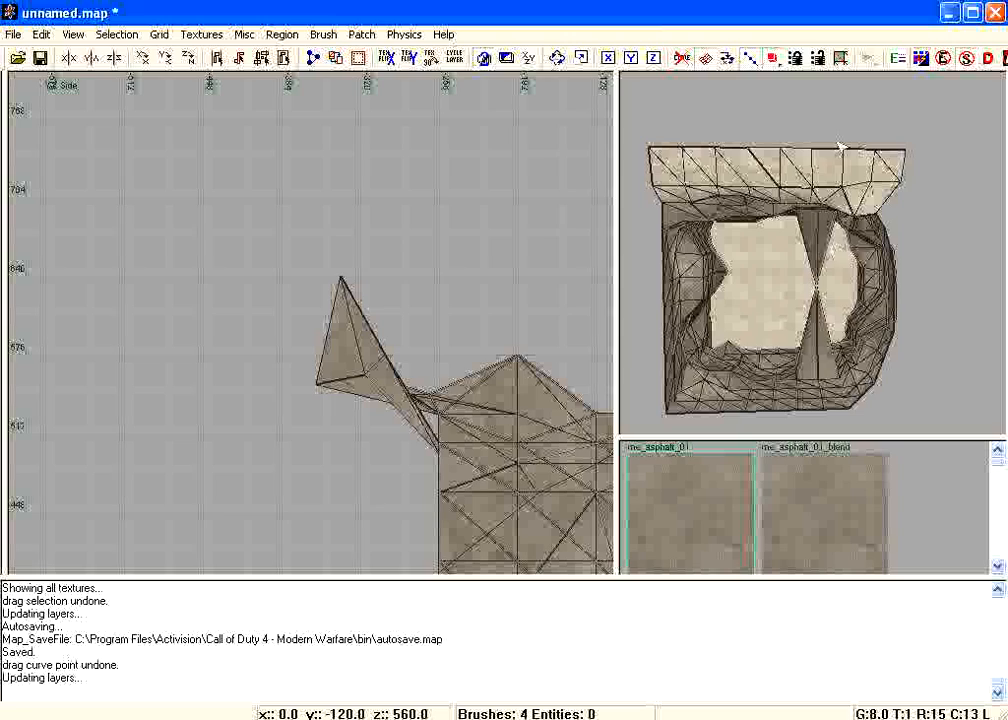
Step: Draw a brush of 560 by 80 units against the floor's negative Y edge in the XY top view
right_click_drag(786, 182, 775, 275)
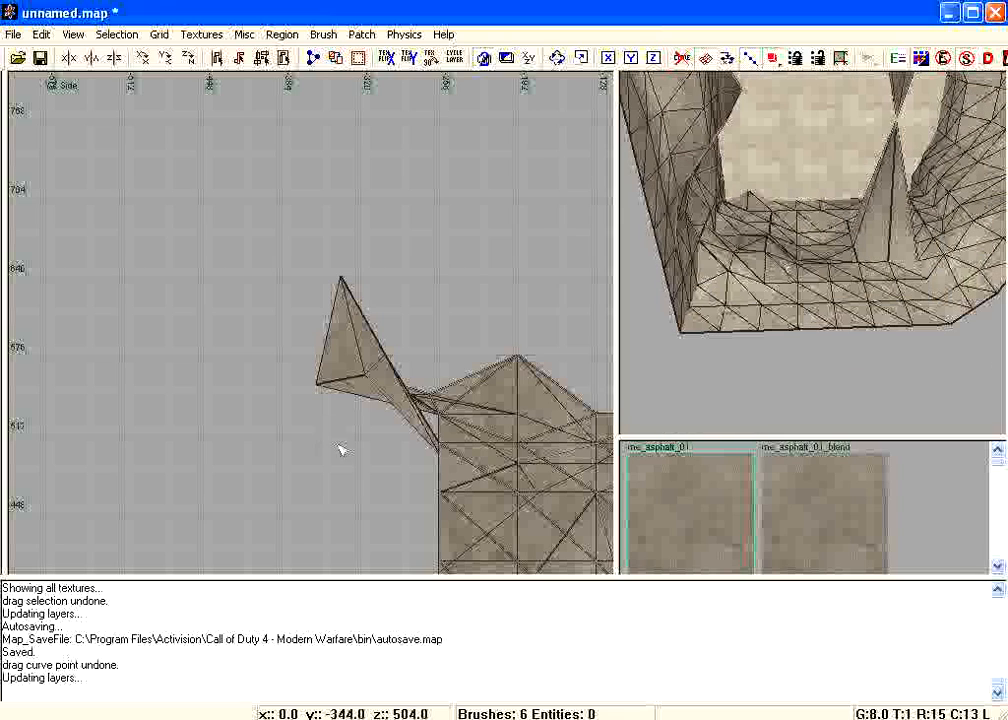
scroll(360, 445, "down", 2)
right_click_drag(362, 436, 362, 455)
key("ctrl+Tab")
scroll(361, 453, "down", 6)
scroll(360, 450, "up", 3)
right_click_drag(360, 375, 361, 398)
scroll(356, 373, "up", 4)
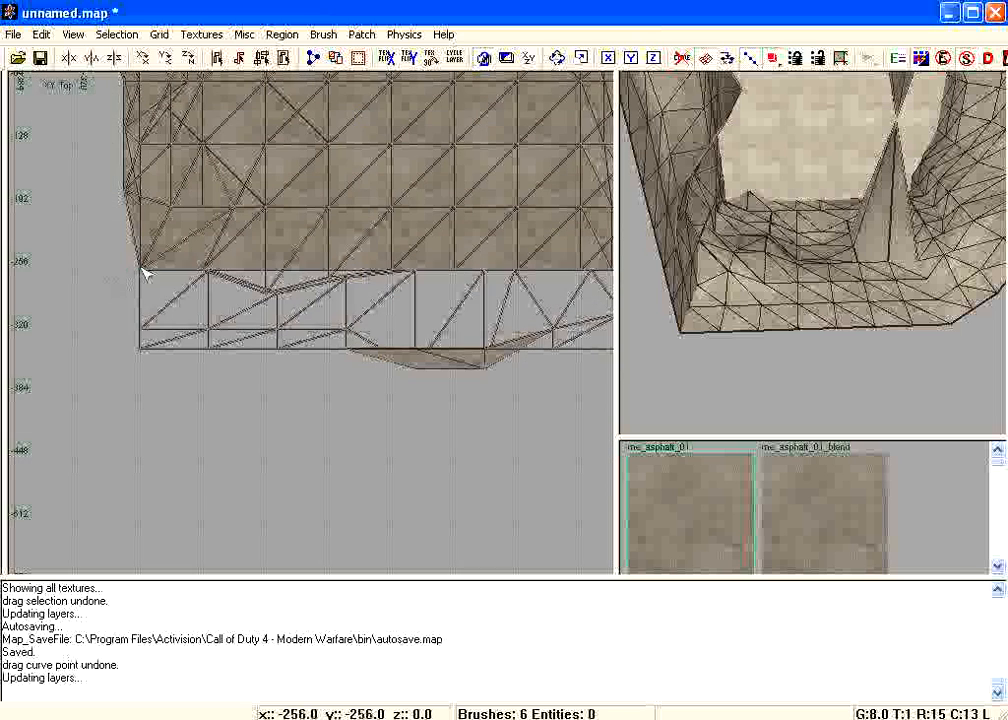
left_click_drag(143, 270, 492, 345)
right_click_drag(495, 348, 439, 306)
left_click_drag(373, 295, 537, 291)
left_click_drag(449, 290, 473, 290)
Step: Convert the new 560 by 80 brush into a simple terrain patch of 9 by 3 vertices
right_click_drag(463, 290, 233, 301)
right_click_drag(747, 270, 745, 317)
mouse_move(763, 234)
right_mouse_down()
mouse_move(755, 174)
mouse_move(722, 85)
right_mouse_up()
left_click(362, 34)
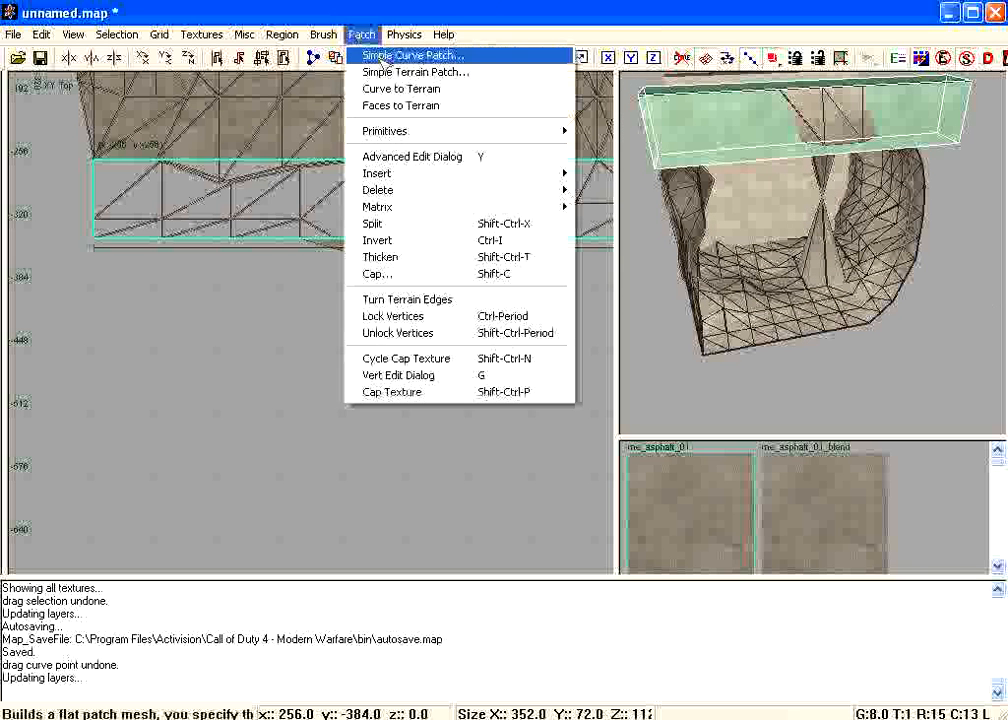
left_click(320, 70)
left_click(566, 361)
Step: Lower the new terrain patch to floor level against the tunnel's open end and reselect it
right_click_drag(745, 99, 752, 461)
right_click_drag(750, 322, 761, 233)
mouse_move(746, 285)
left_mouse_down()
mouse_move(731, 306)
mouse_move(734, 291)
left_mouse_up()
right_click_drag(734, 291, 728, 280)
key("Escape")
right_click_drag(798, 397, 772, 324)
left_click(770, 277, "shift")
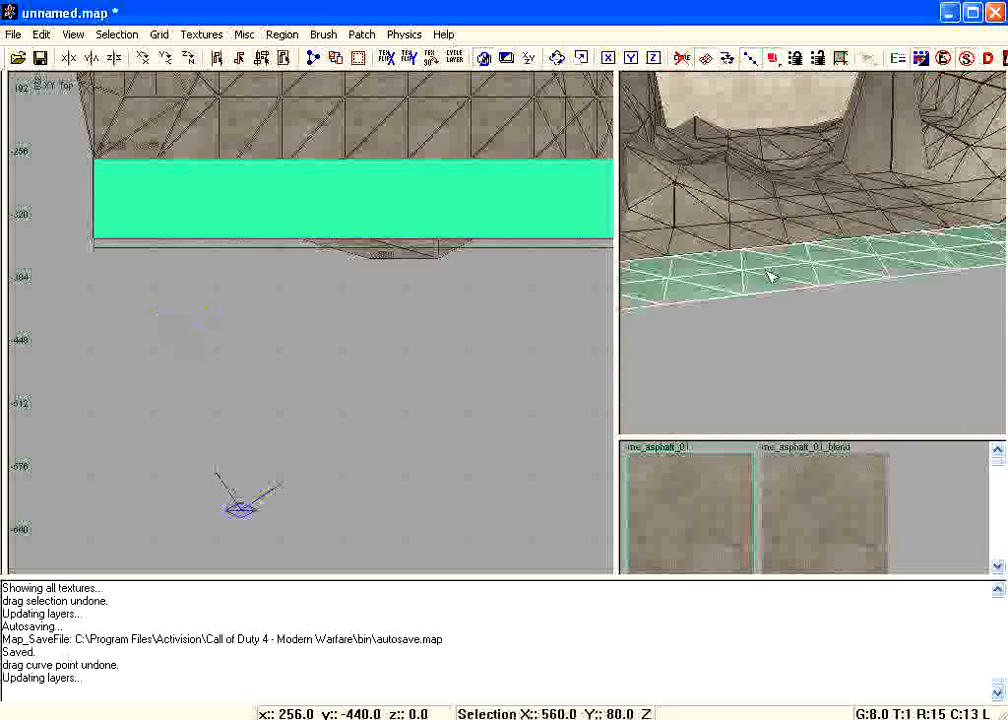
scroll(500, 308, "down", 5)
left_click_drag(479, 286, 426, 288)
right_click_drag(784, 262, 829, 219)
key("Escape")
key("ctrl+z")
Step: Pull the floor extension's middle vertices outward along negative Y into a spike, making the patch about 360 units deep
key("v")
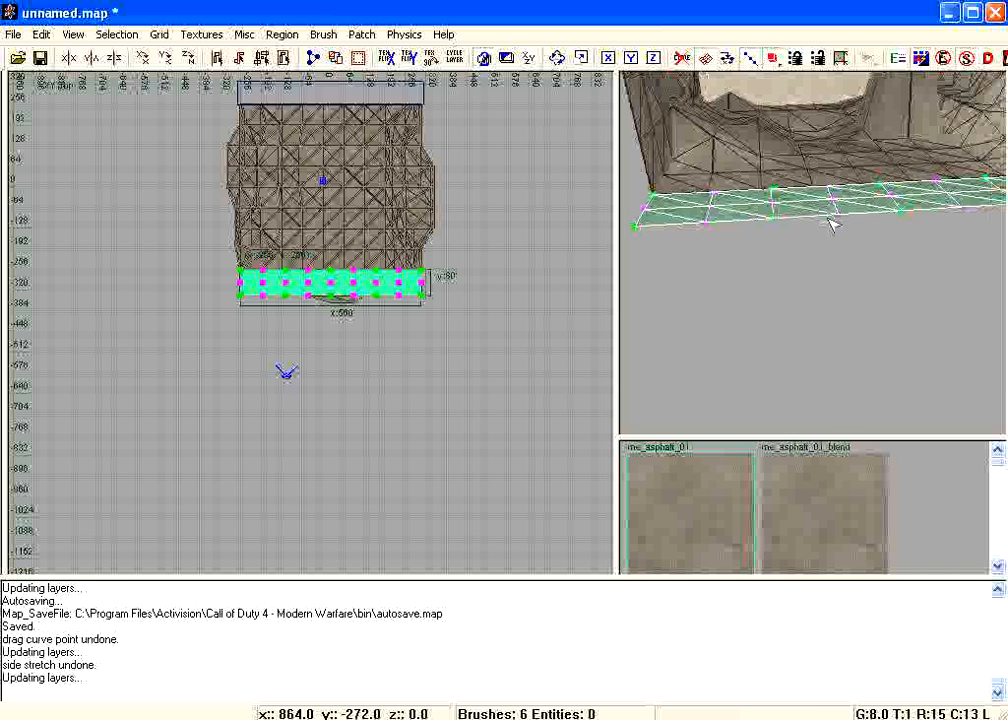
left_click_drag(930, 202, 713, 340)
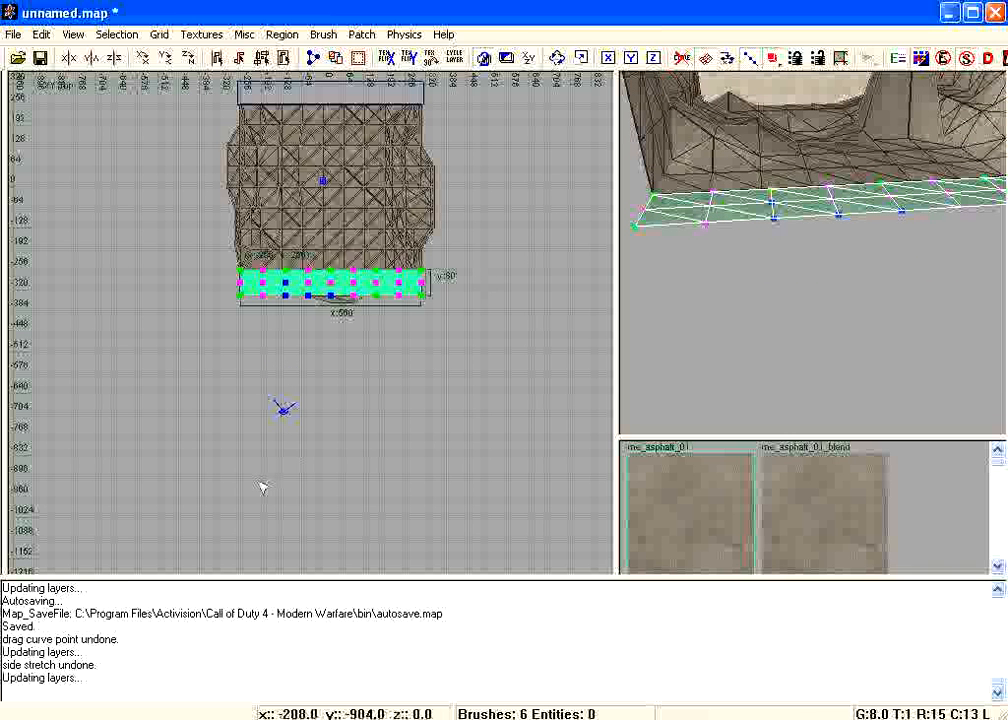
left_click_drag(305, 298, 310, 385)
Step: Raise vertices along the floor extension's spike and toward its positive X side, lifting one pair by 32 units
right_click_drag(650, 280, 757, 213)
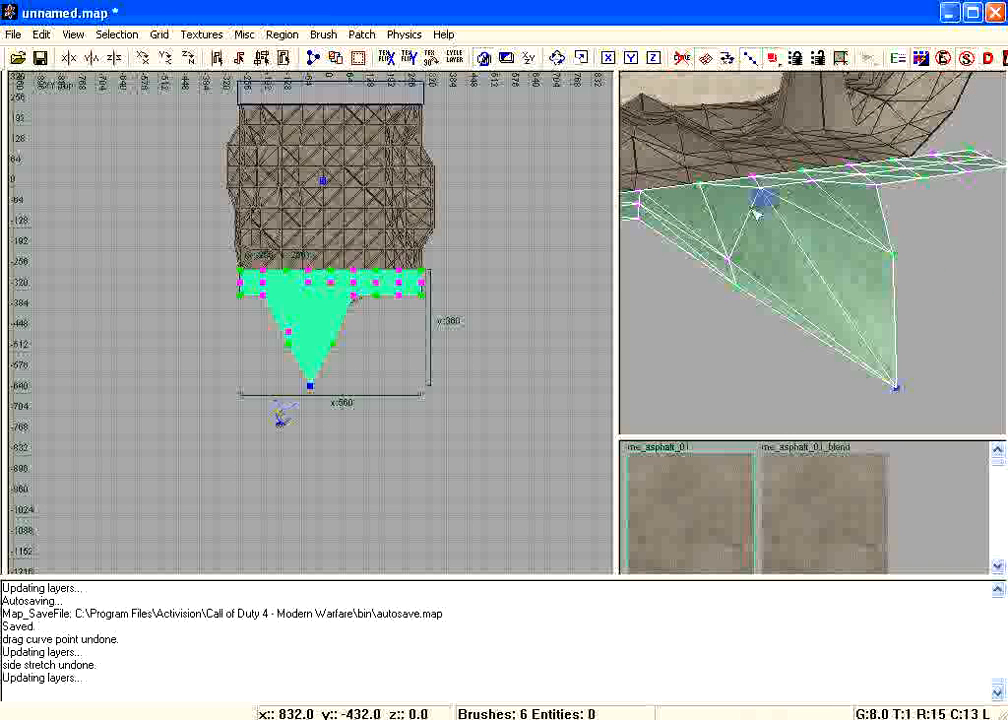
left_click_drag(732, 290, 731, 252)
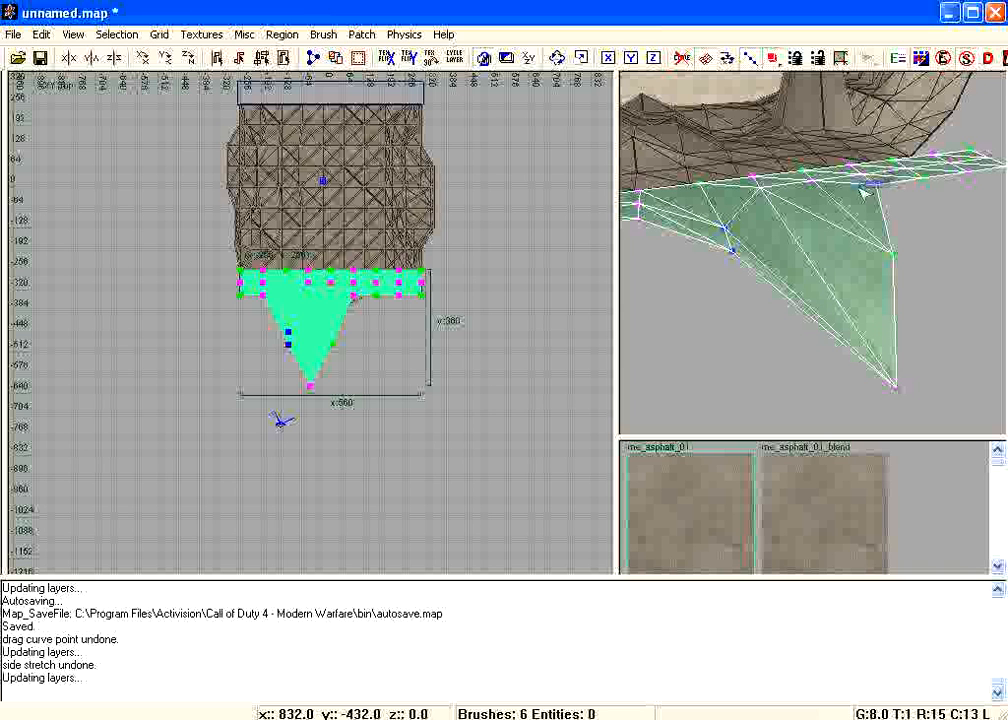
left_click_drag(874, 185, 873, 155)
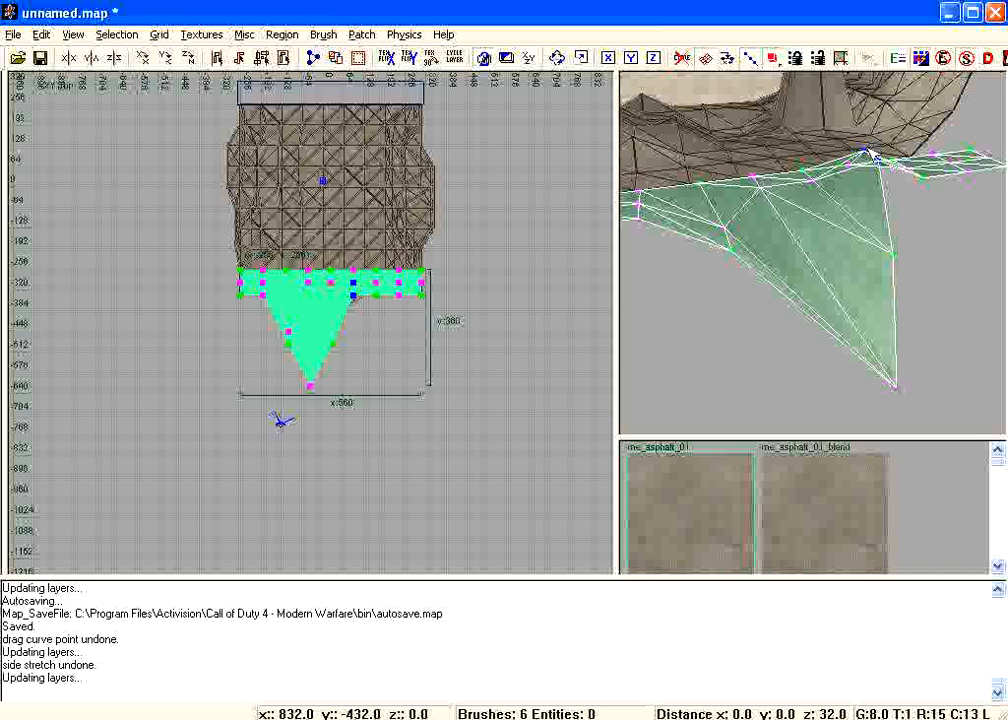
left_click_drag(957, 177, 905, 188)
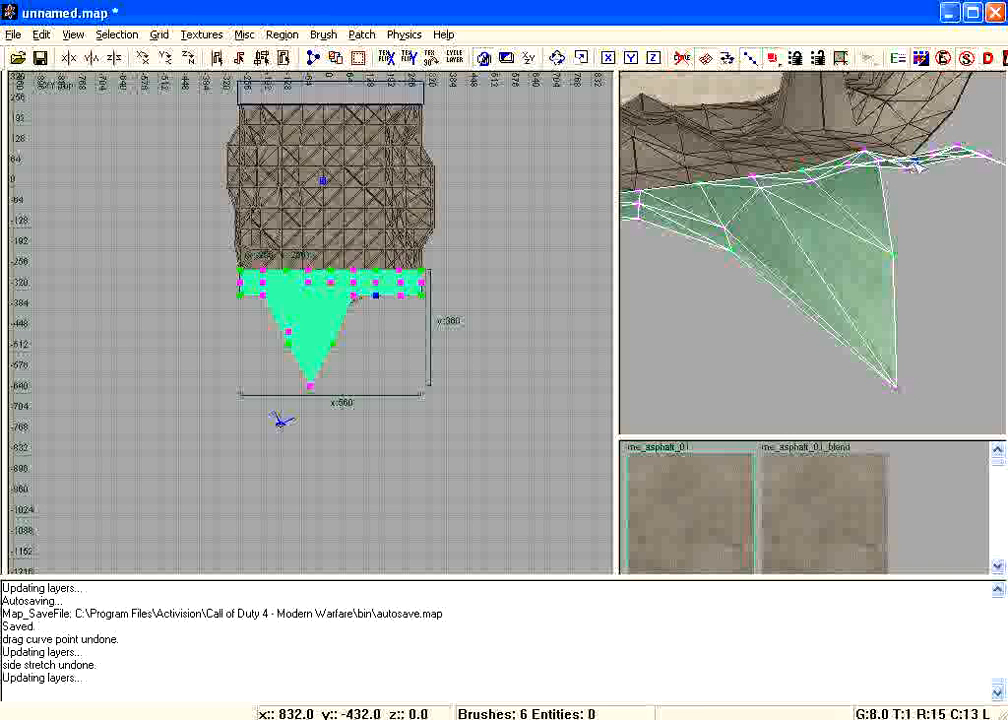
key("Escape")
Step: Pull another outer-edge vertex of the floor extension outward beside the spike, on its negative X side
right_click_drag(842, 185, 787, 305)
left_click(787, 305, "shift")
key("v")
left_click_drag(708, 322, 764, 357)
key("Escape")
right_click_drag(765, 362, 788, 294)
left_click(785, 295, "shift")
key("Escape")
mouse_move(798, 345)
right_mouse_down()
mouse_move(792, 322)
mouse_move(798, 345)
right_mouse_up()
Step: Place an actor entity with the body_complete_sp_sas_ct_ac130 model on the tunnel floor
scroll(490, 335, "up", 5)
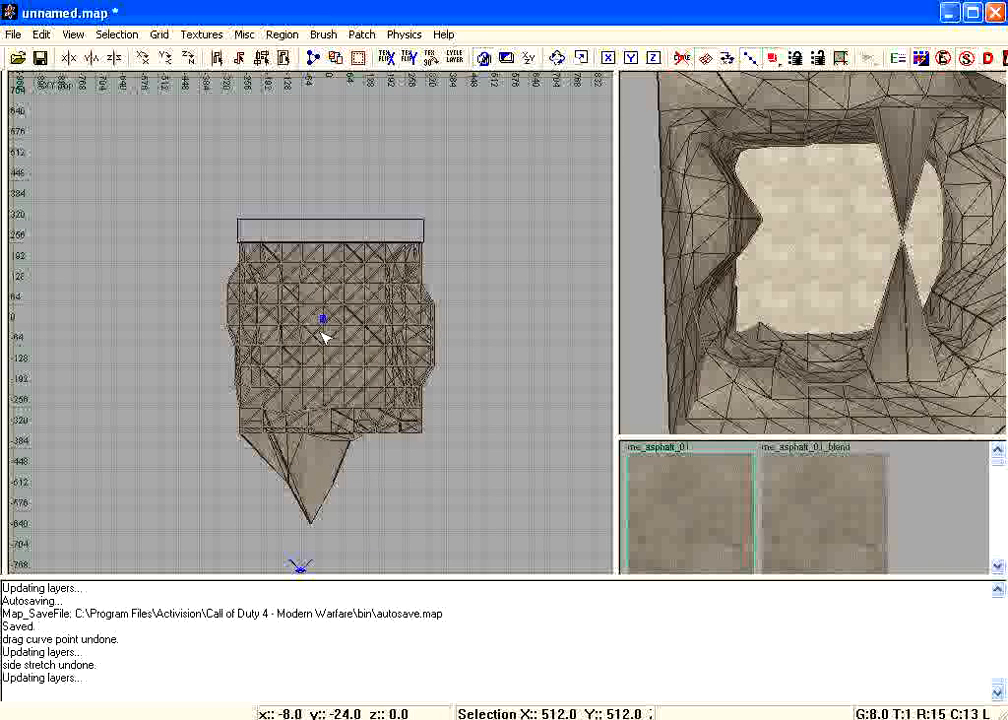
right_click(321, 333)
mouse_move(452, 538)
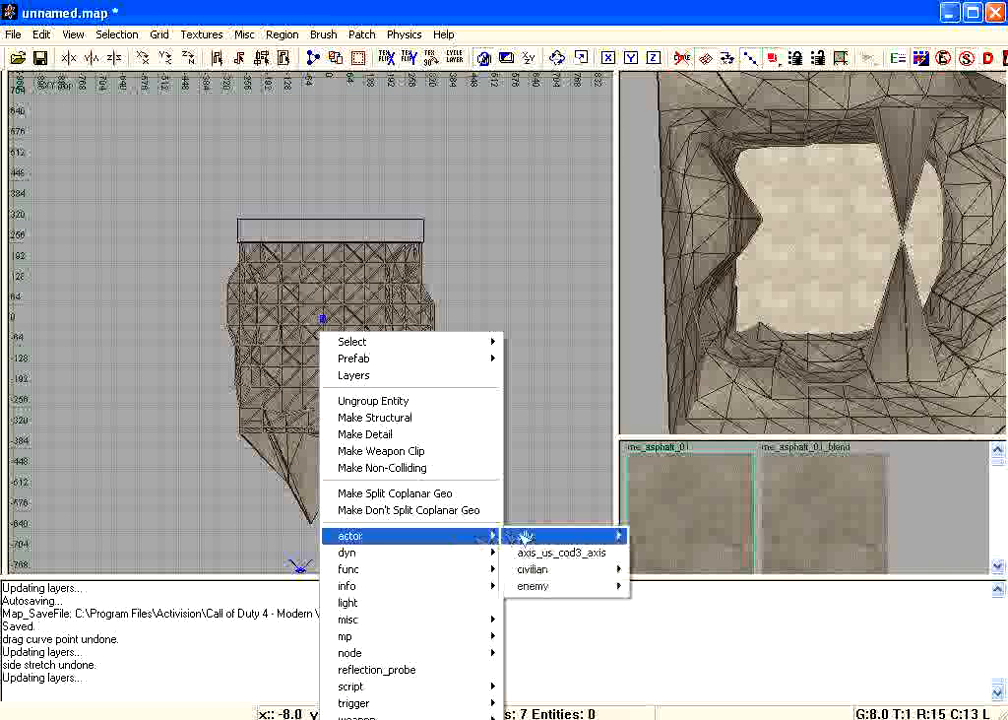
mouse_move(583, 538)
mouse_move(728, 540)
left_click(818, 553)
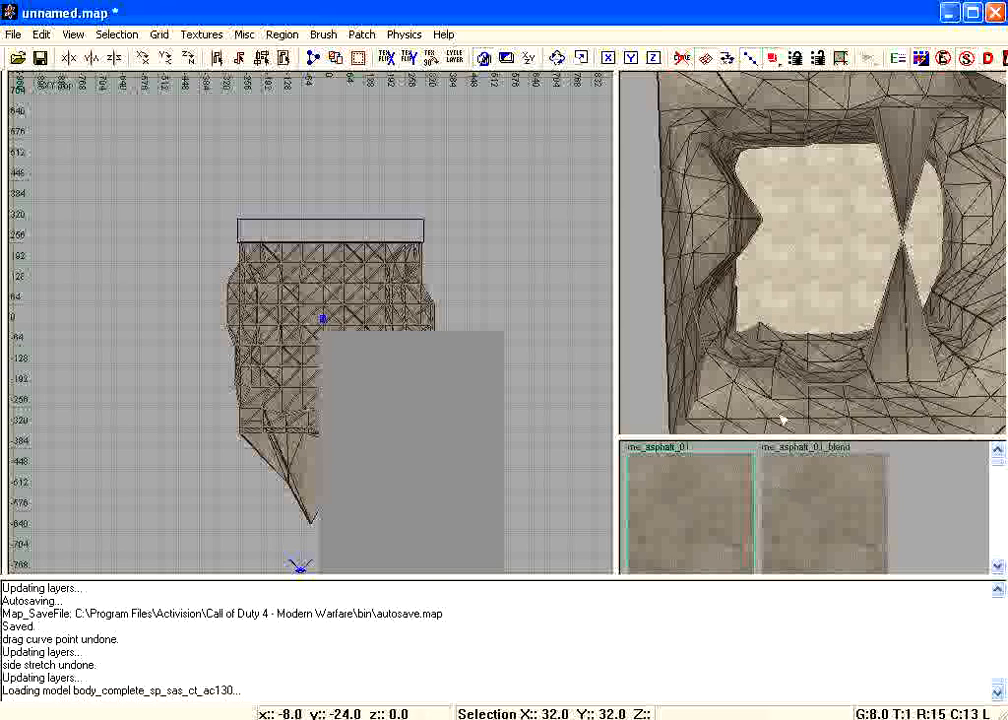
right_click_drag(862, 315, 840, 307)
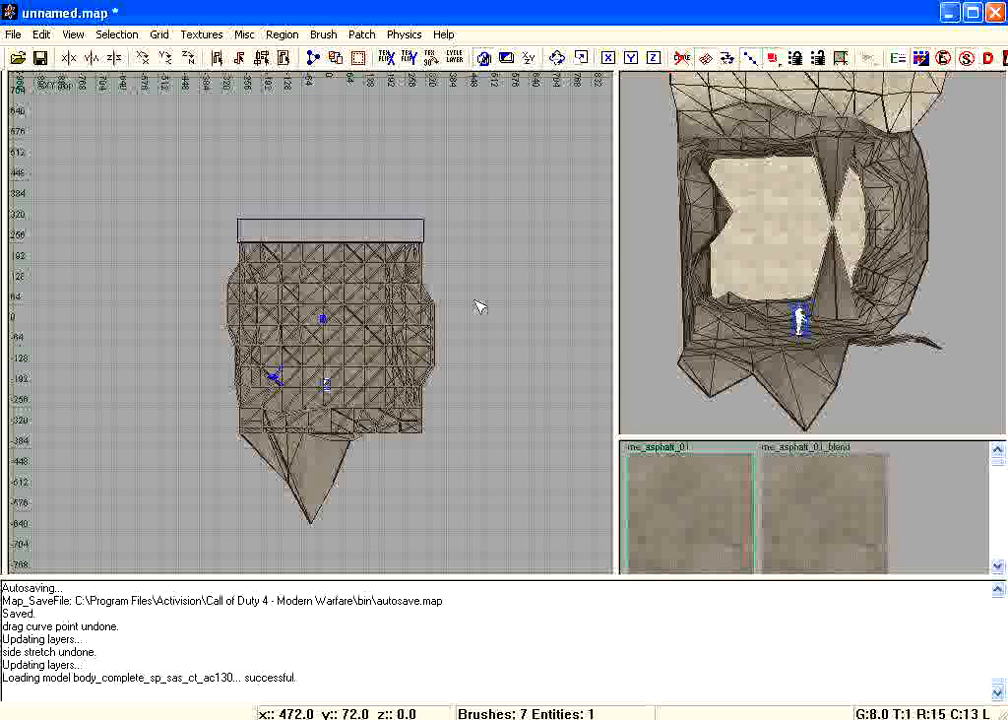
left_click(364, 719)
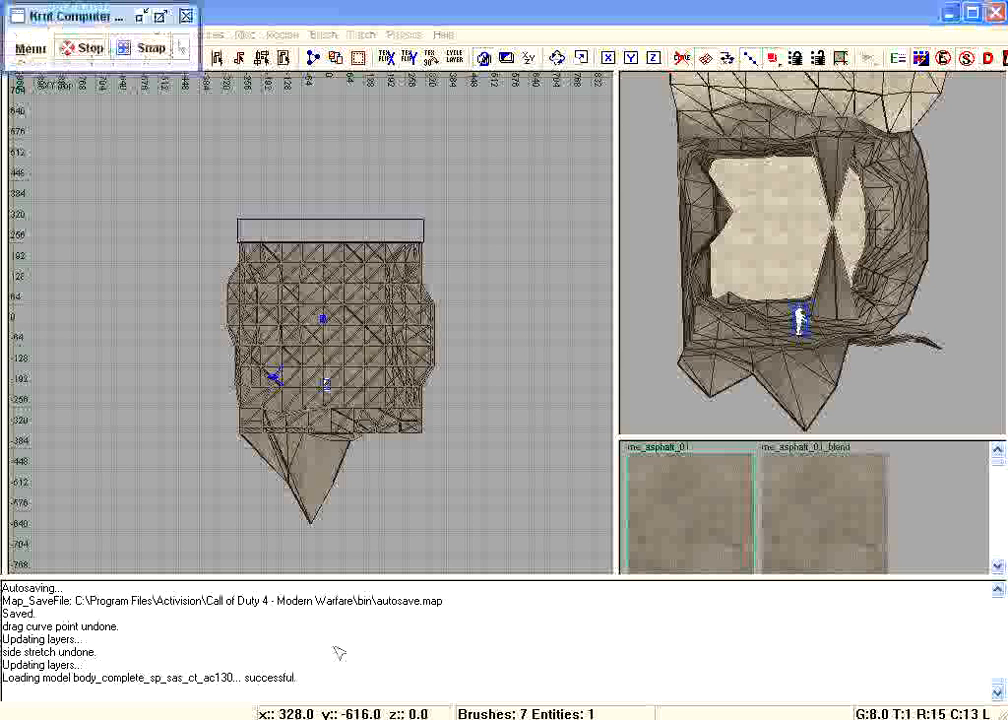